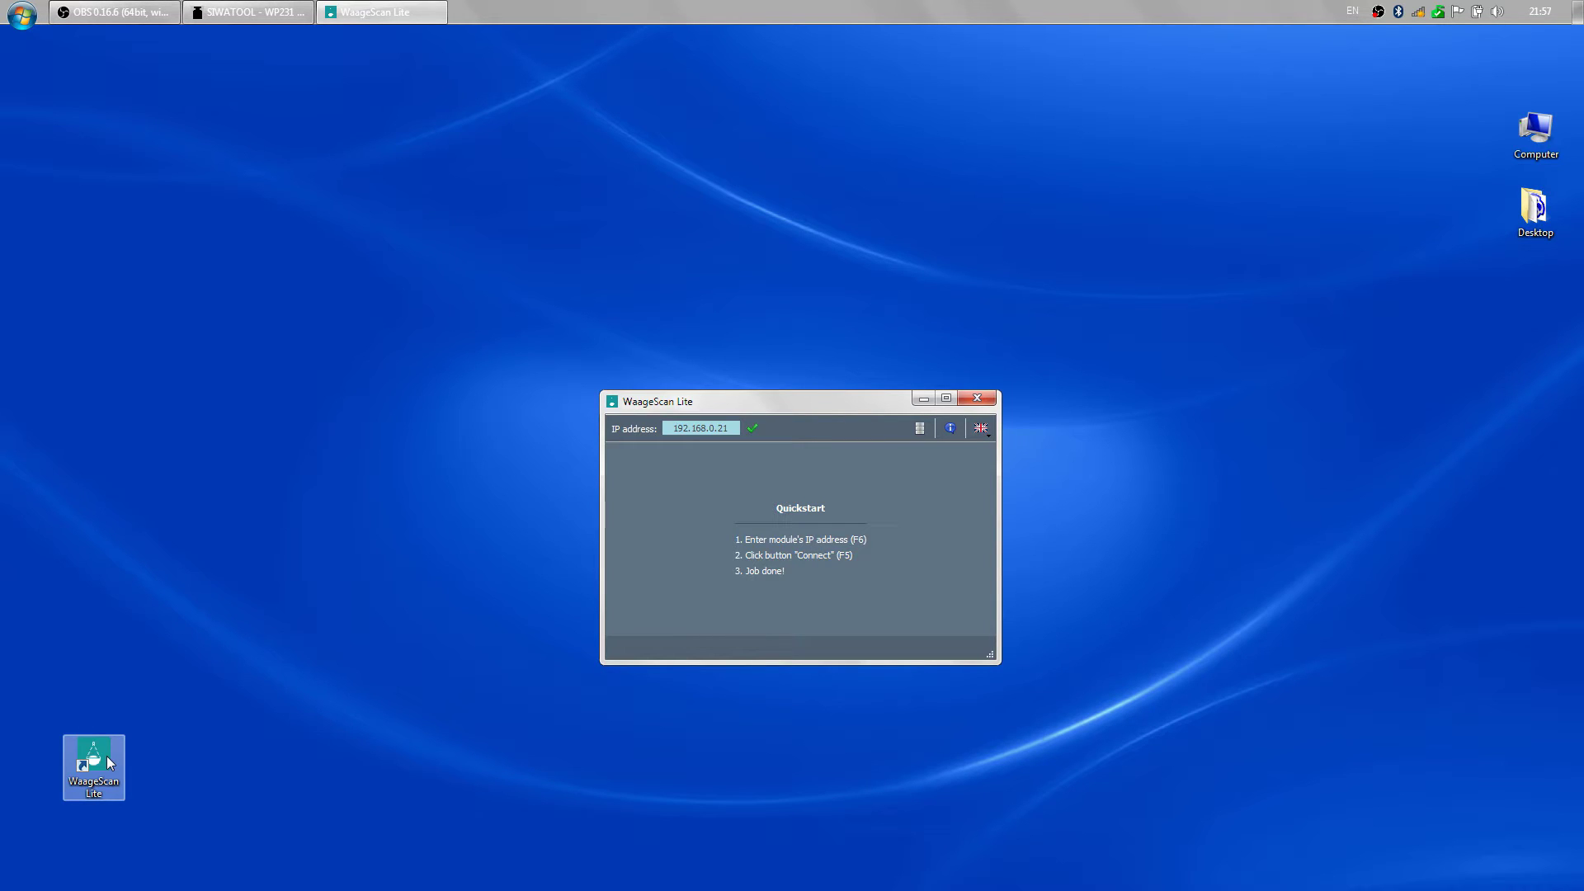
- Connect to the SIWAREX WP231 at the entered IP address, showing its live gross weight
key(F6)
click(755, 426)
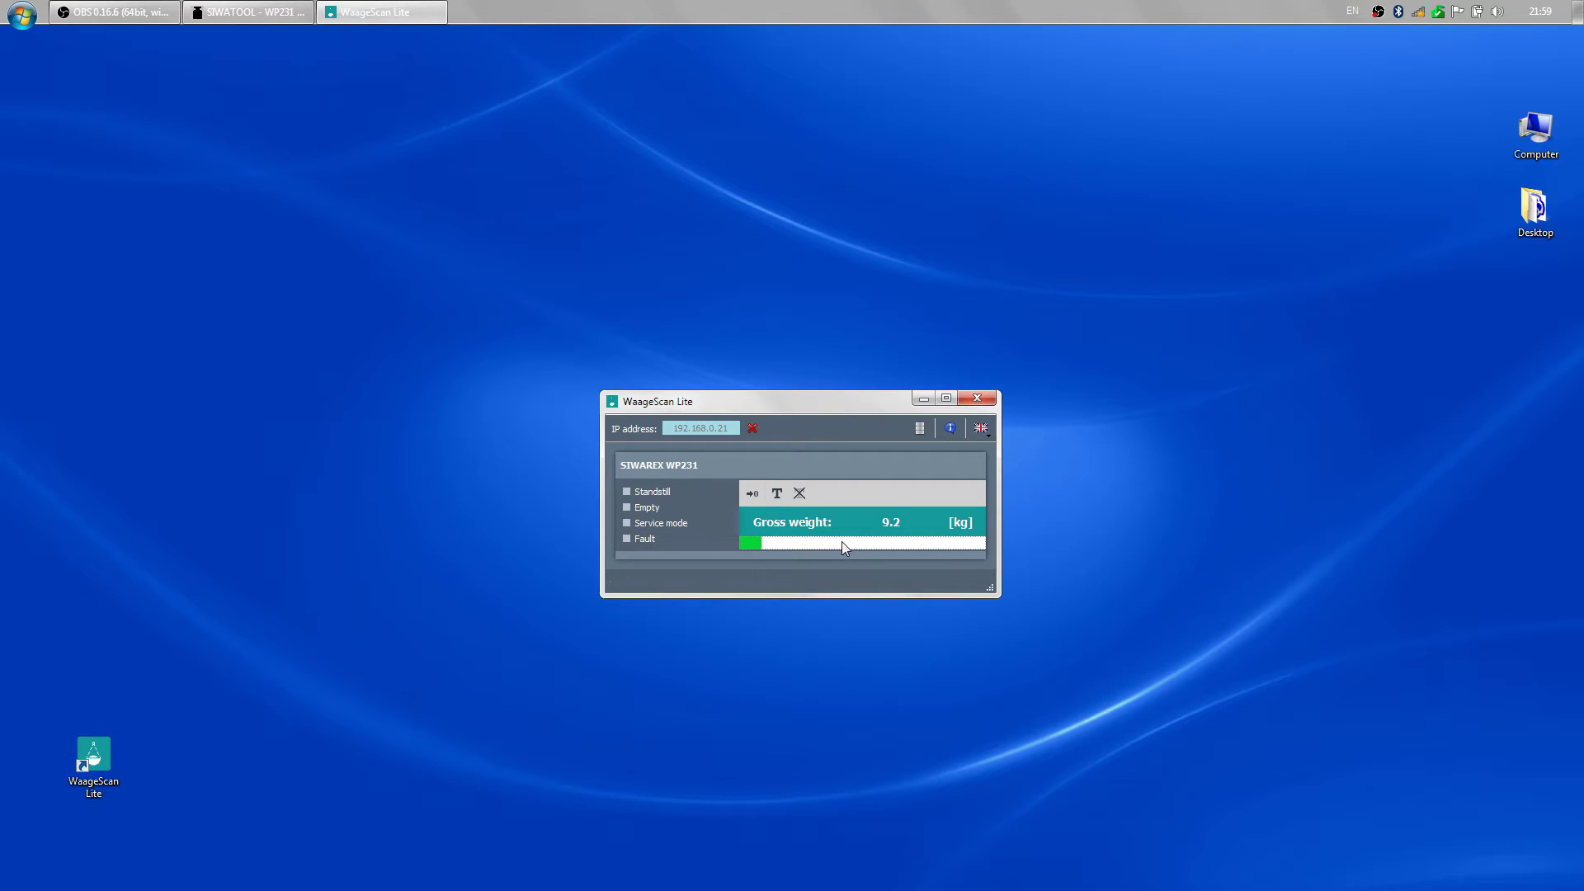
- Show SIWATOOL's live actual-values weight readout beside the WaageScan window
drag(772, 399, 1103, 414)
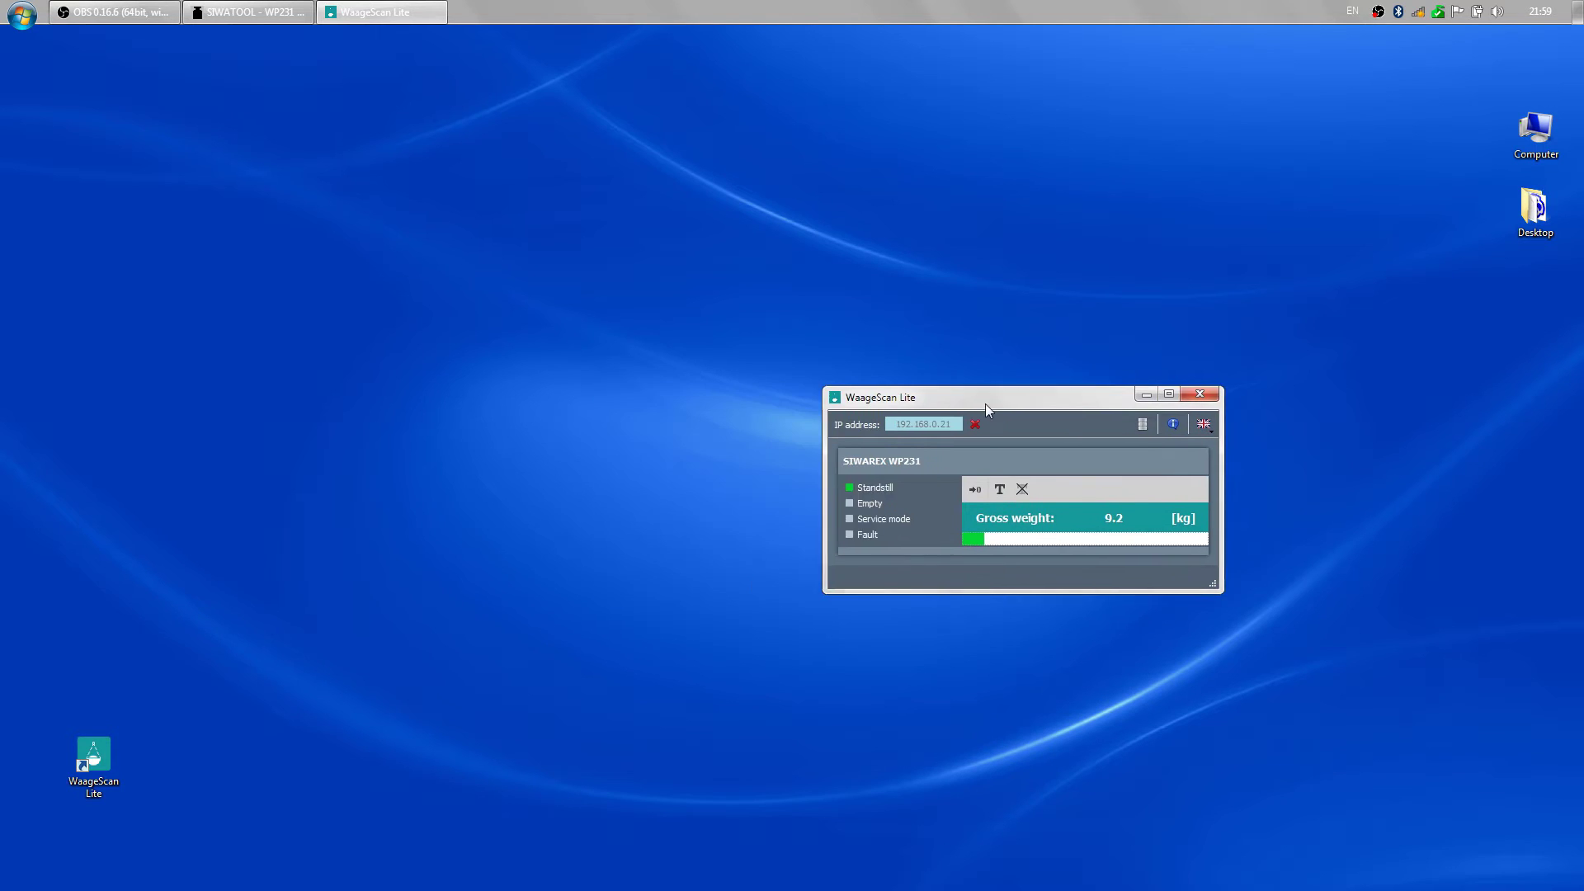
click(247, 11)
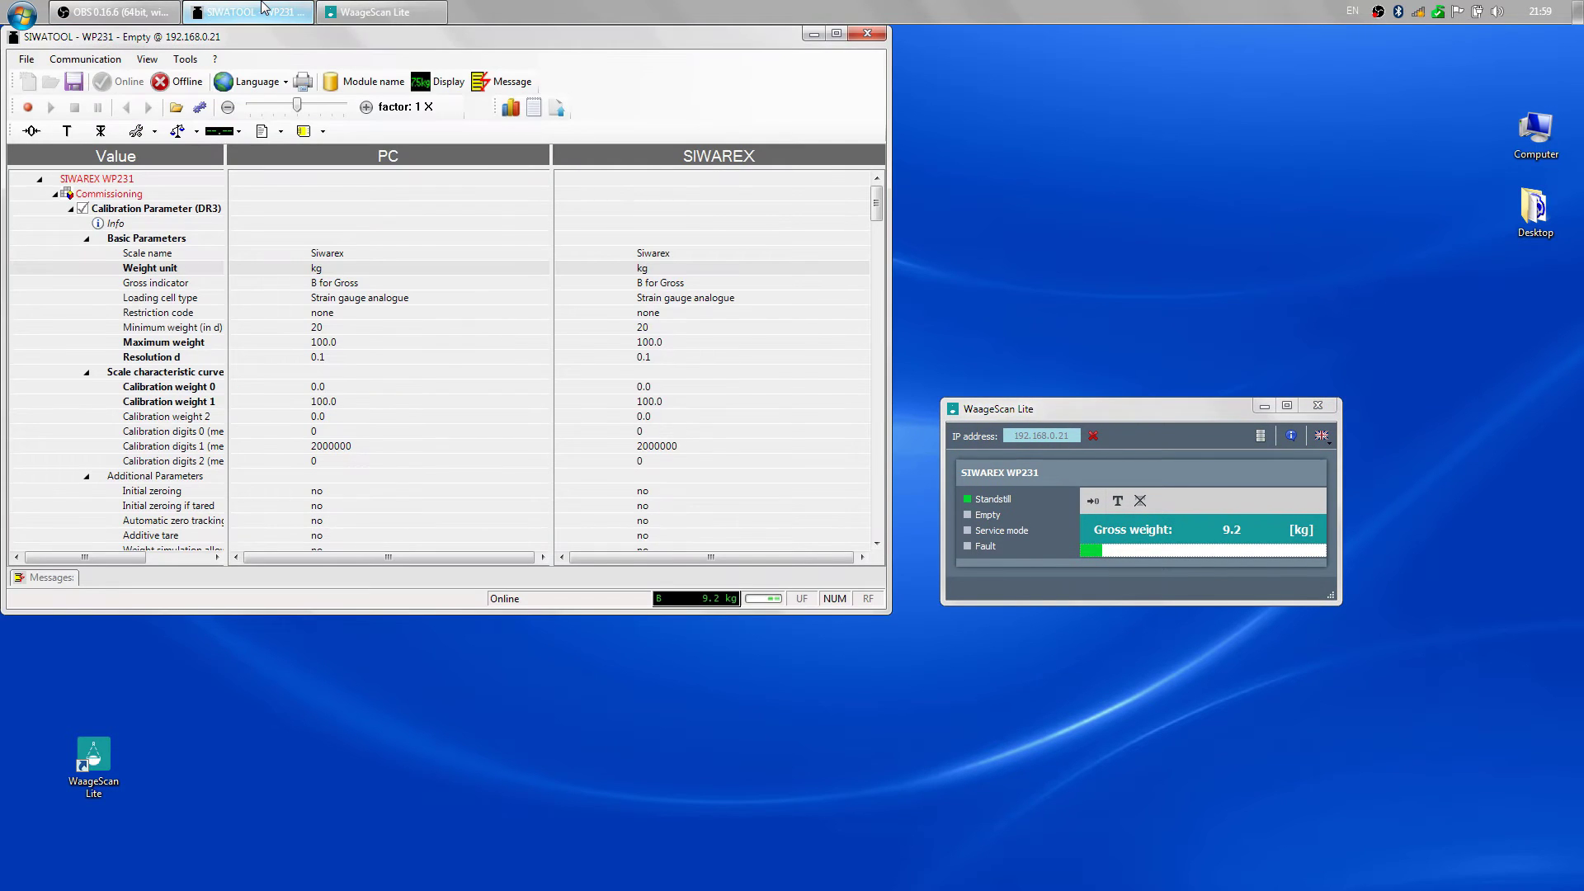
click(146, 57)
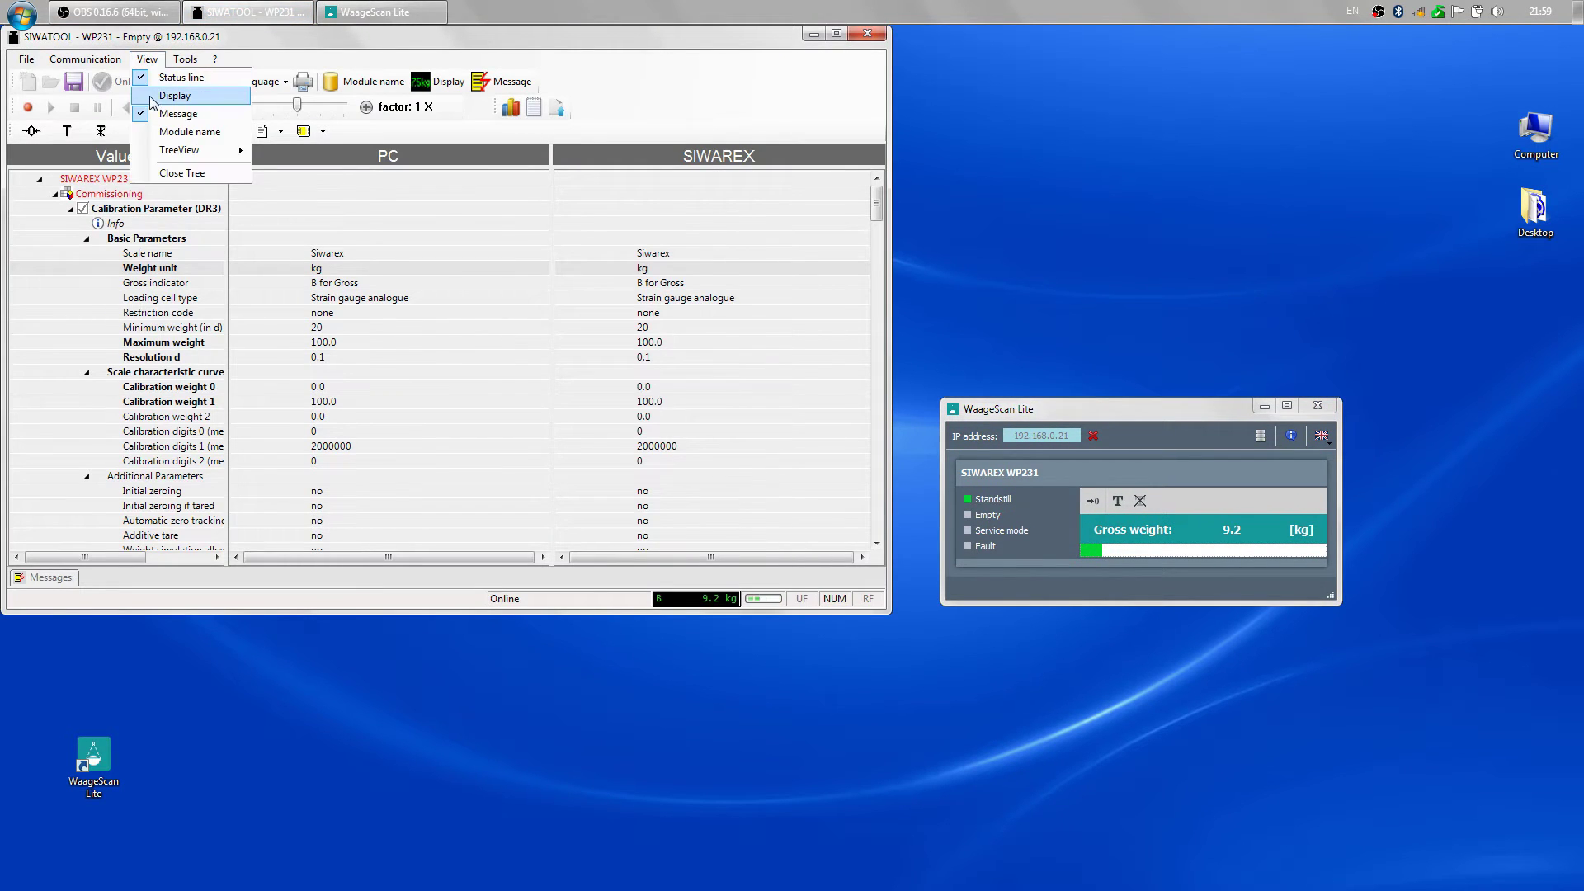
click(173, 95)
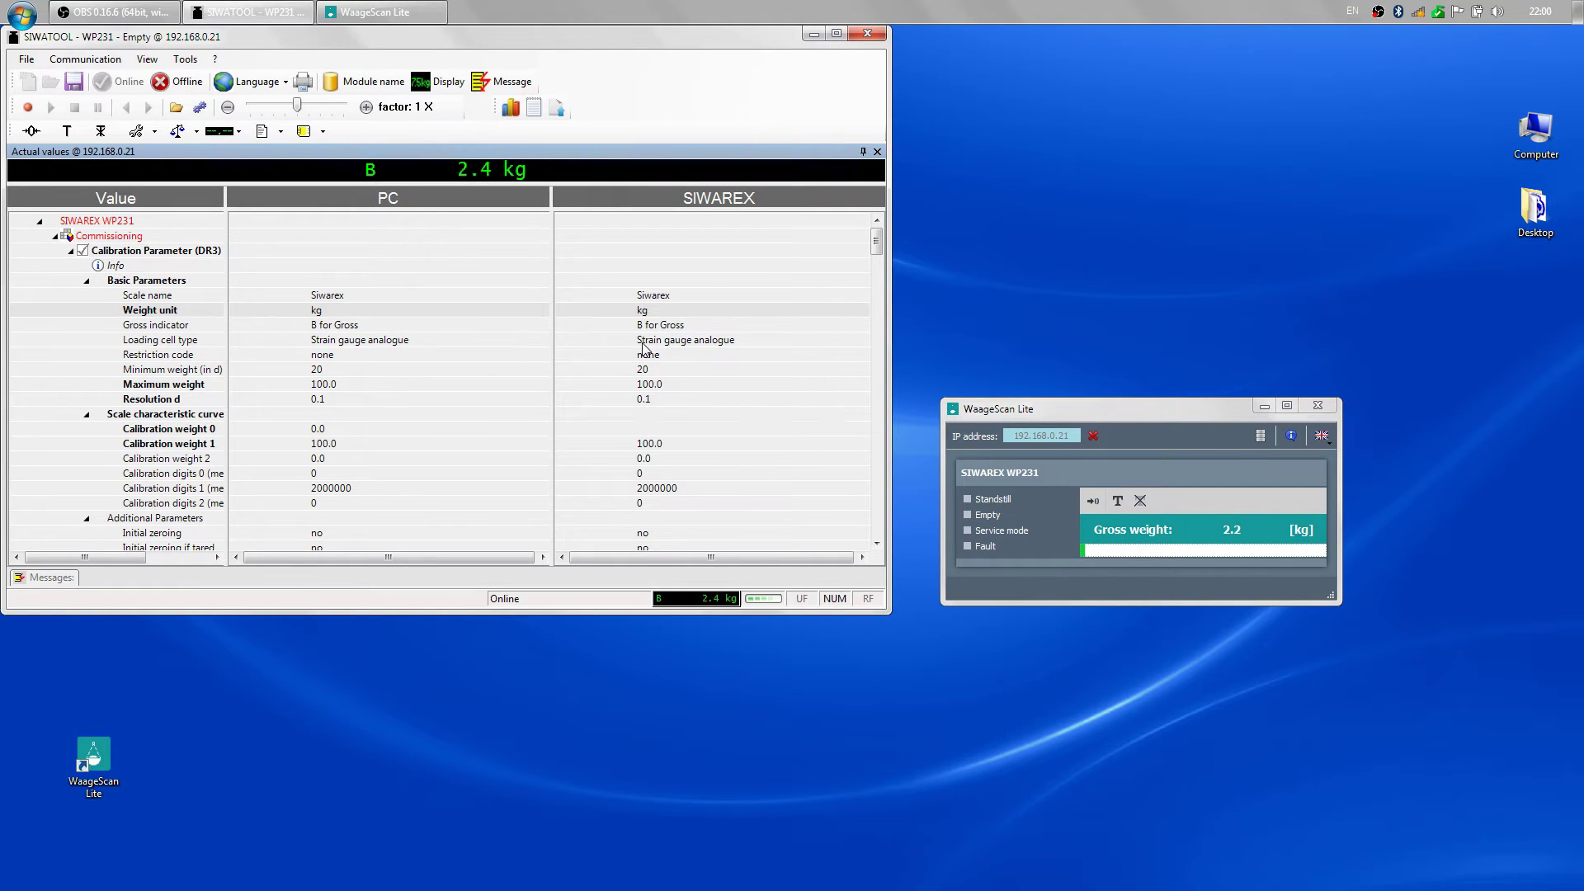
- Zero the scale, tare it to 0 kg net, then delete the tare to return to 9.6 kg gross
click(1095, 501)
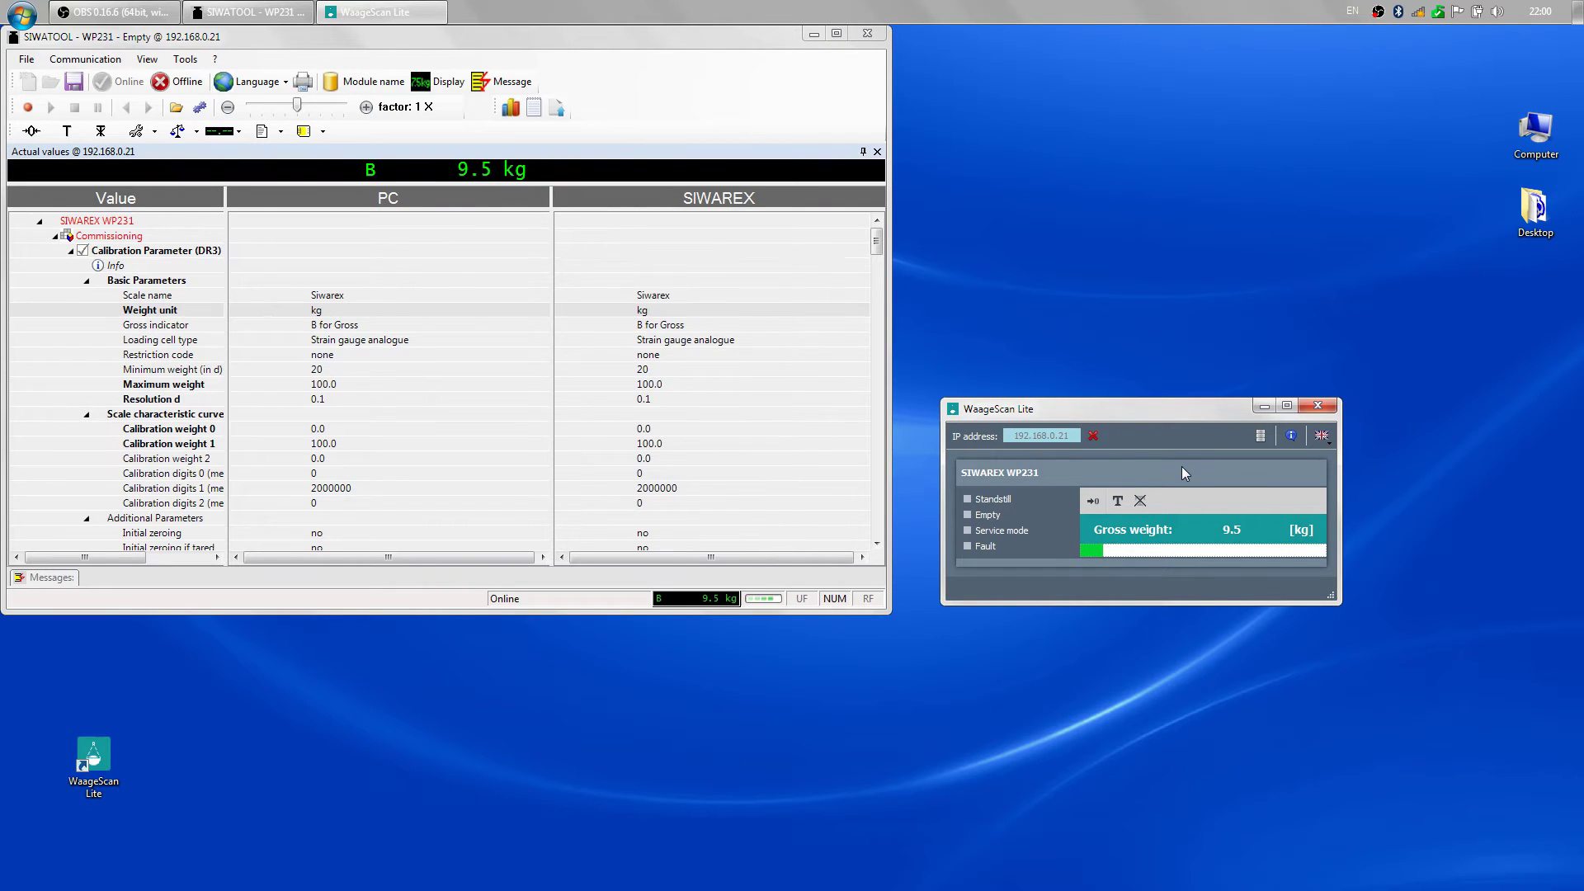
click(1118, 501)
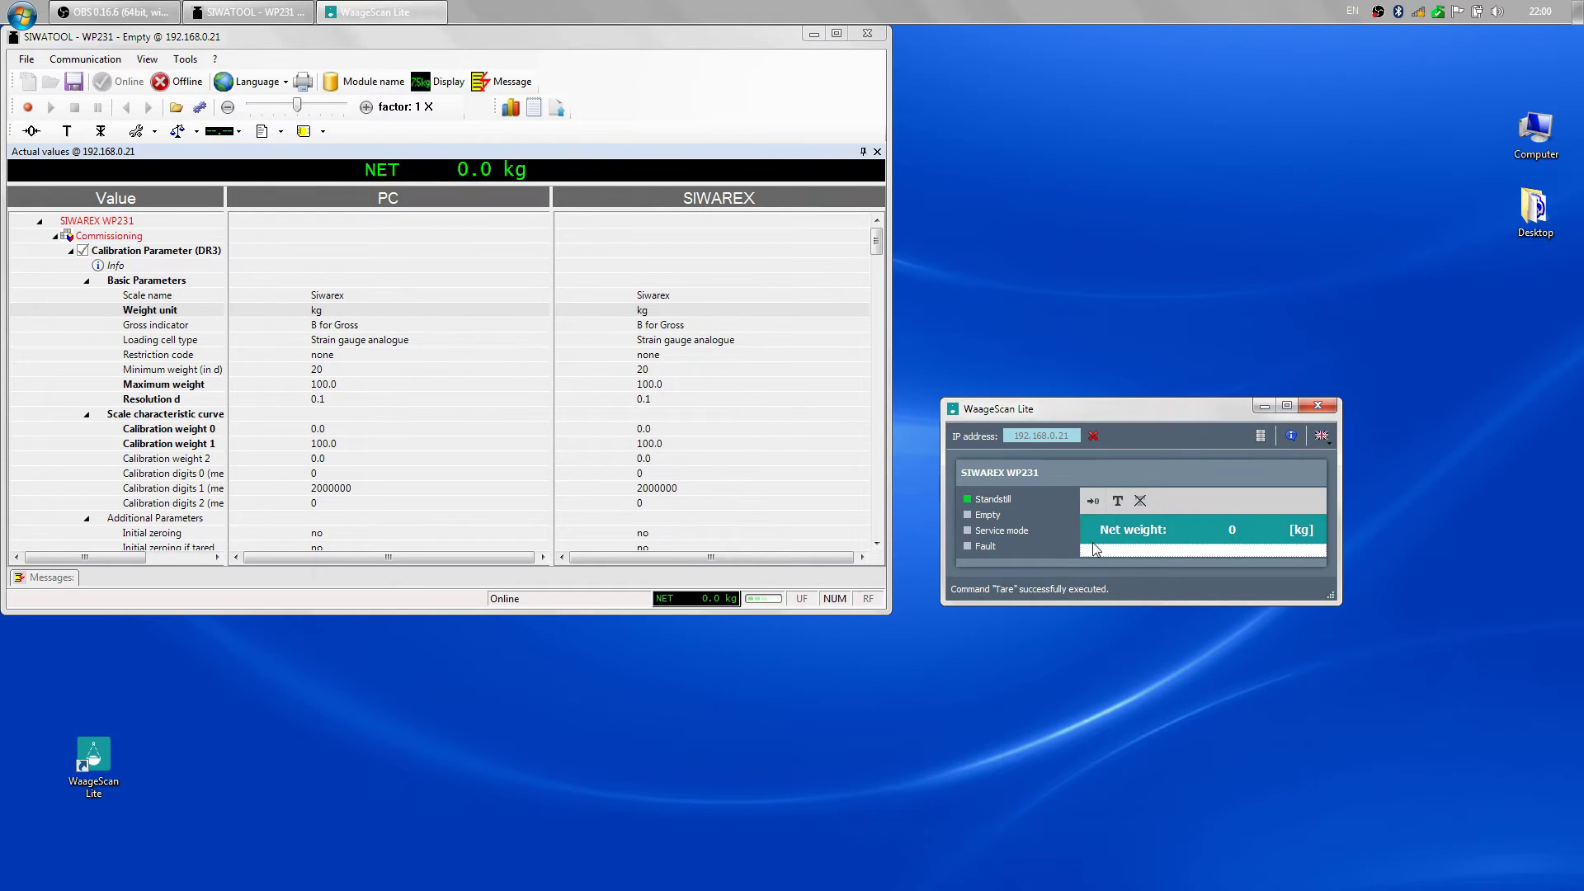
click(1143, 506)
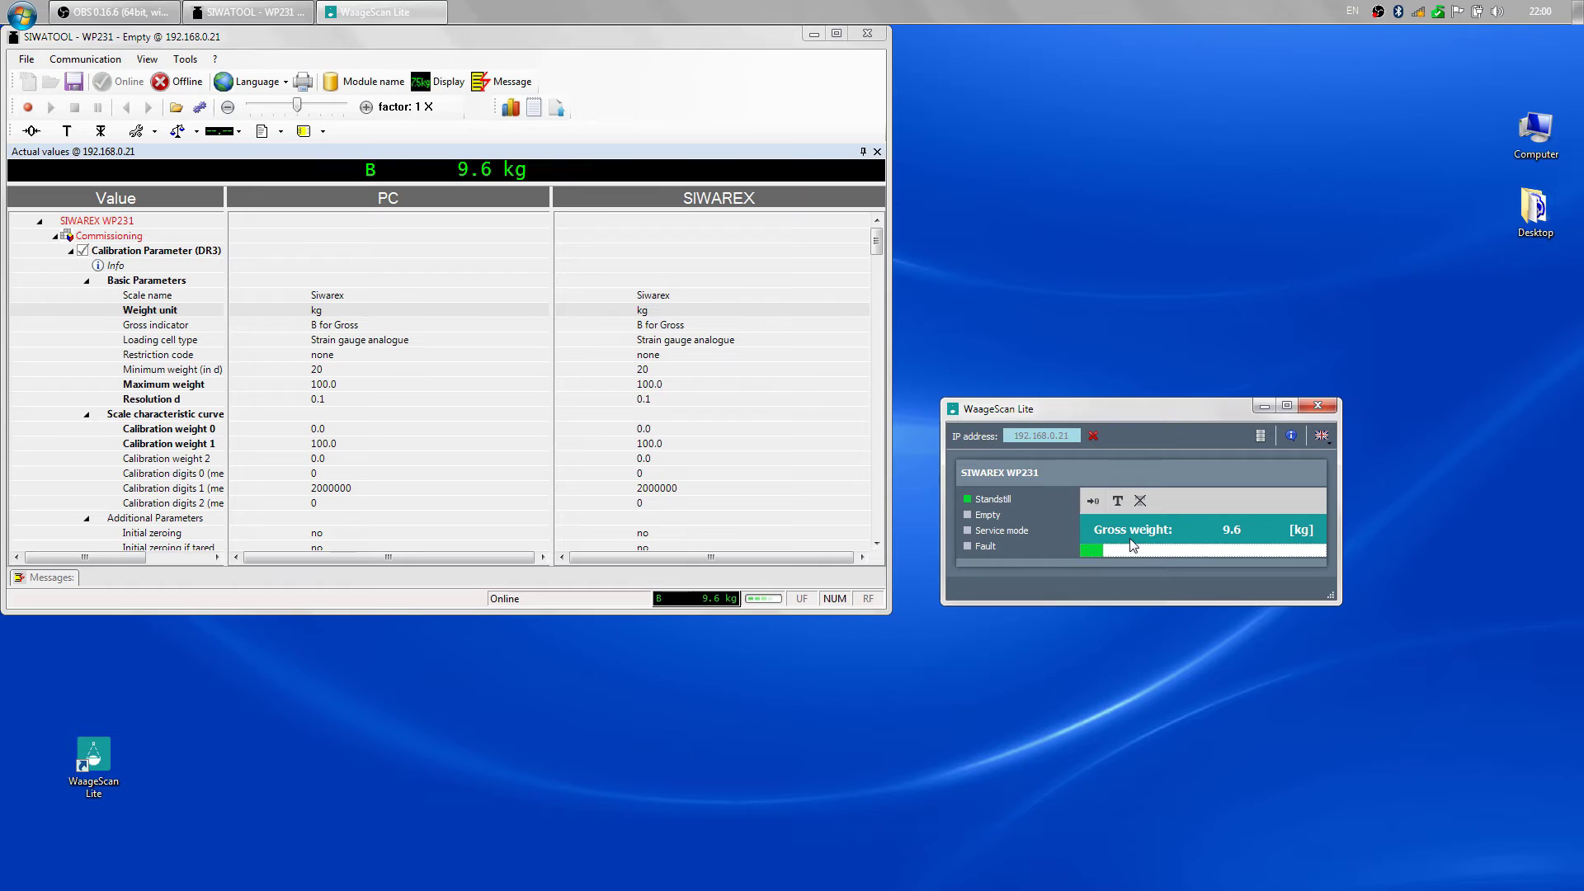
click(139, 131)
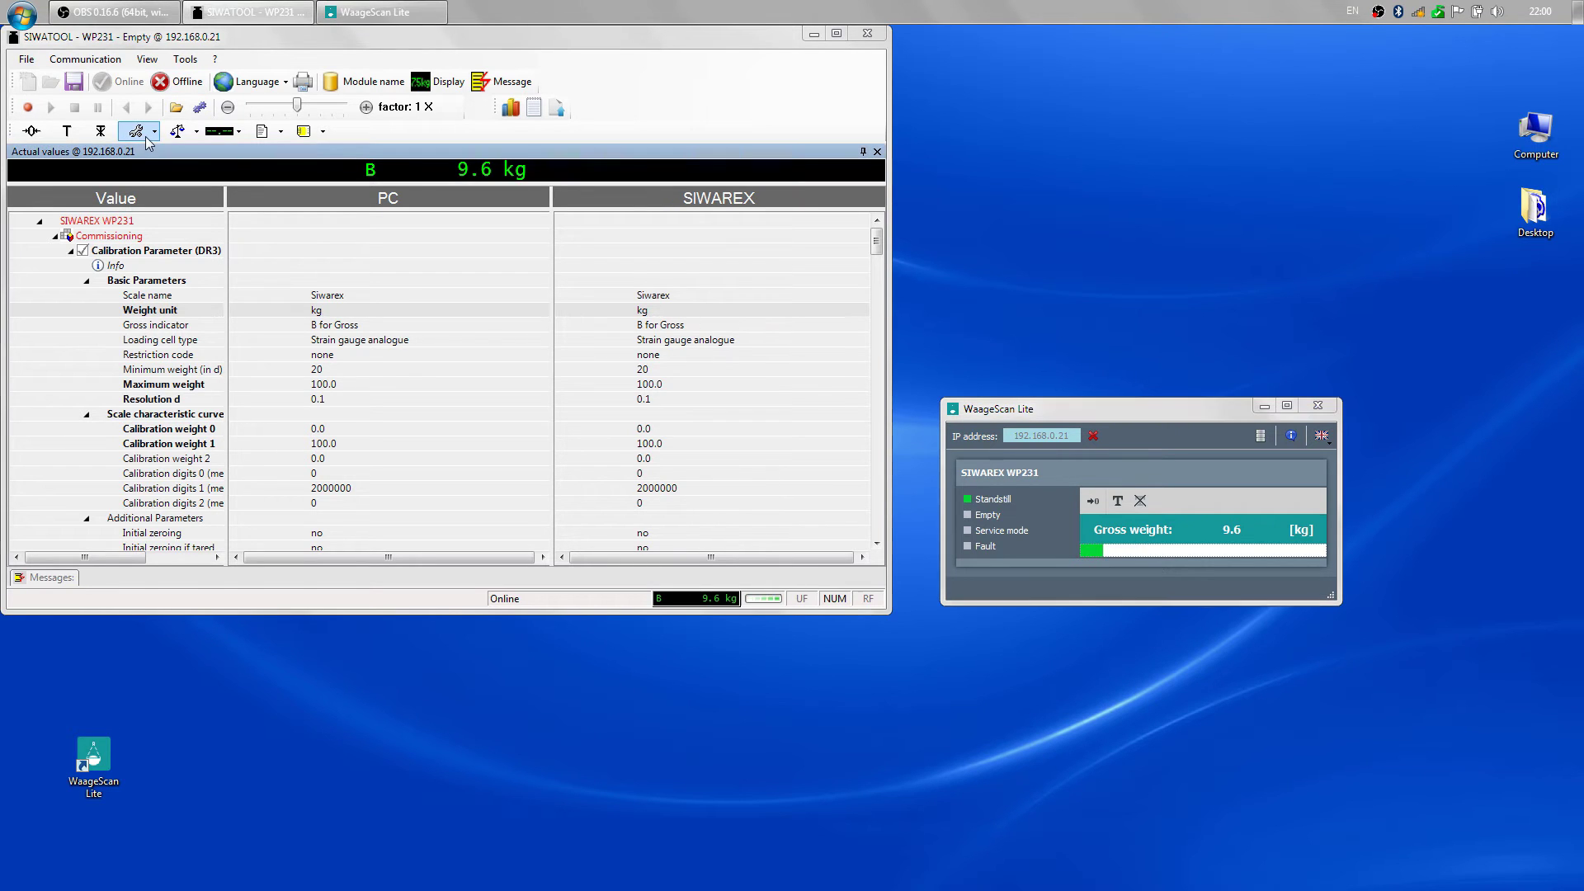
click(153, 131)
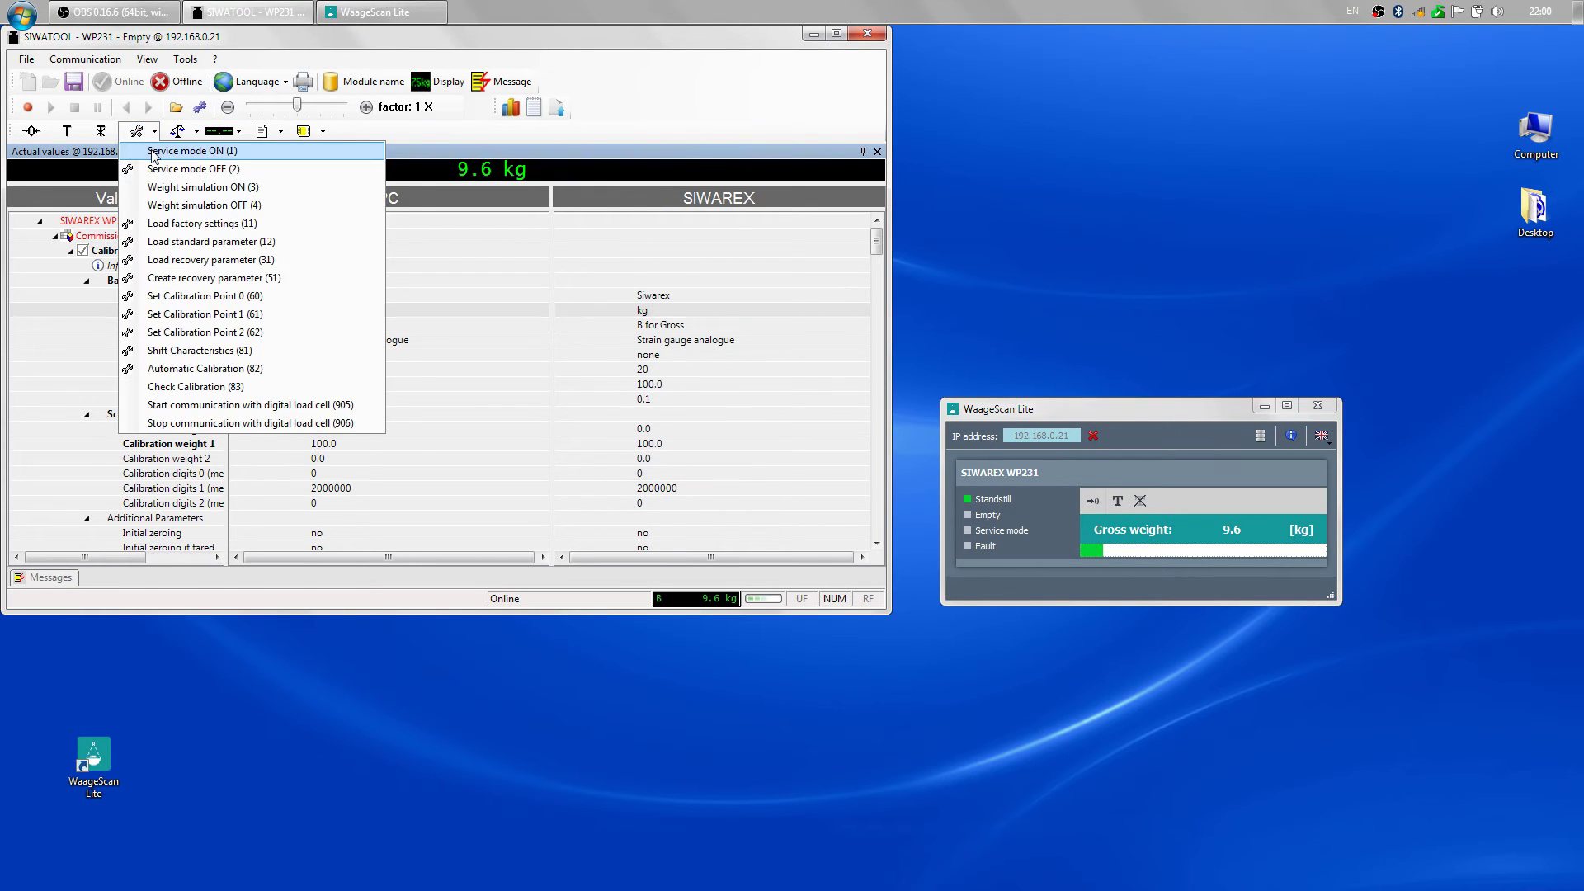
click(191, 152)
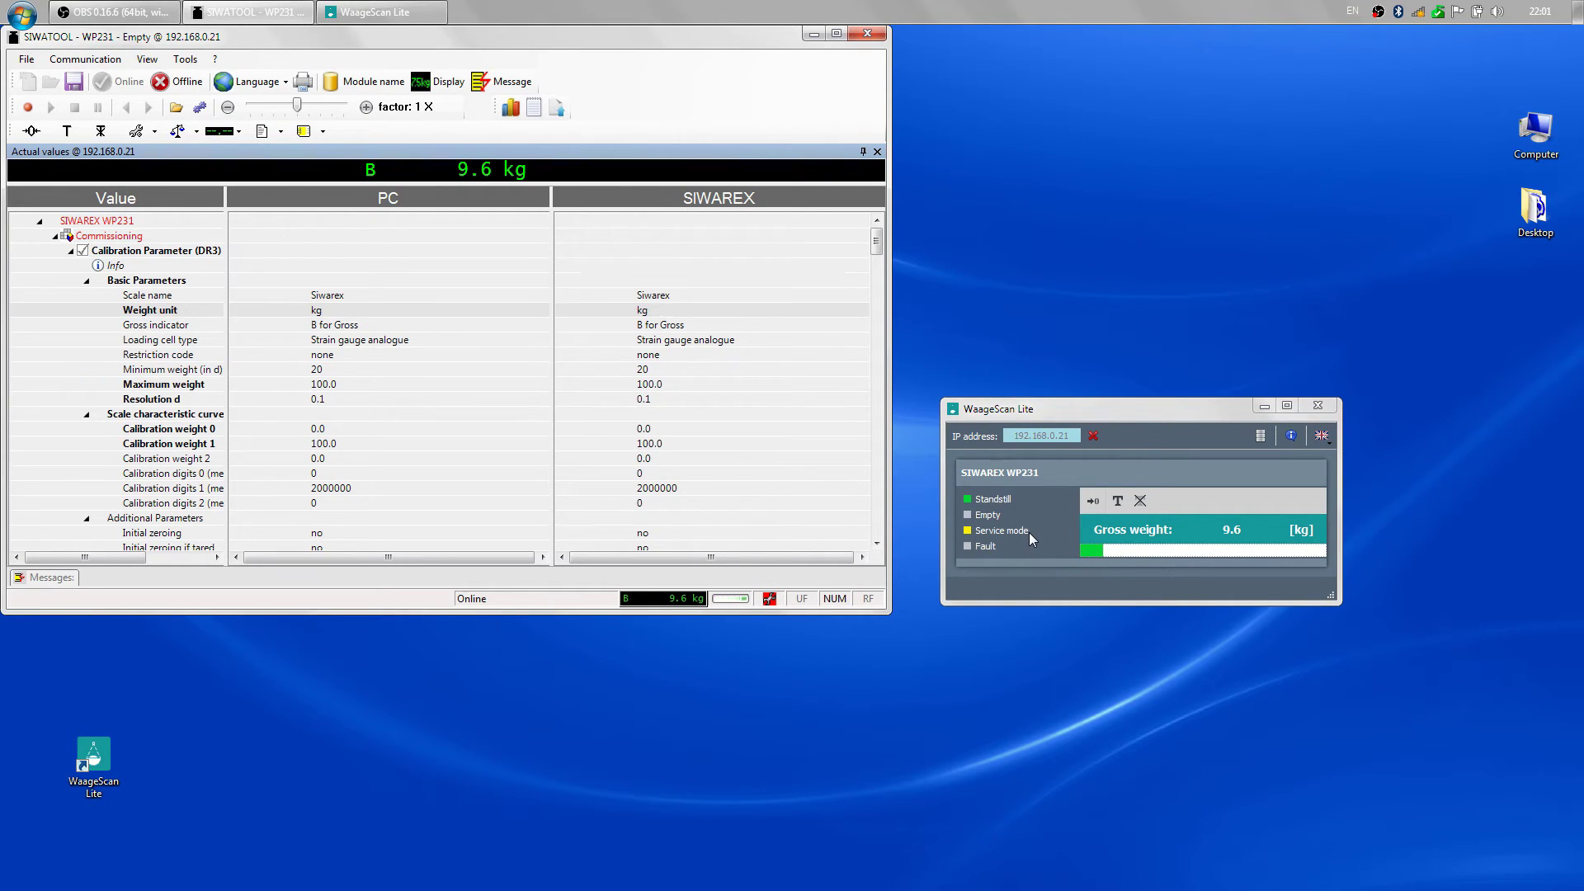
click(154, 131)
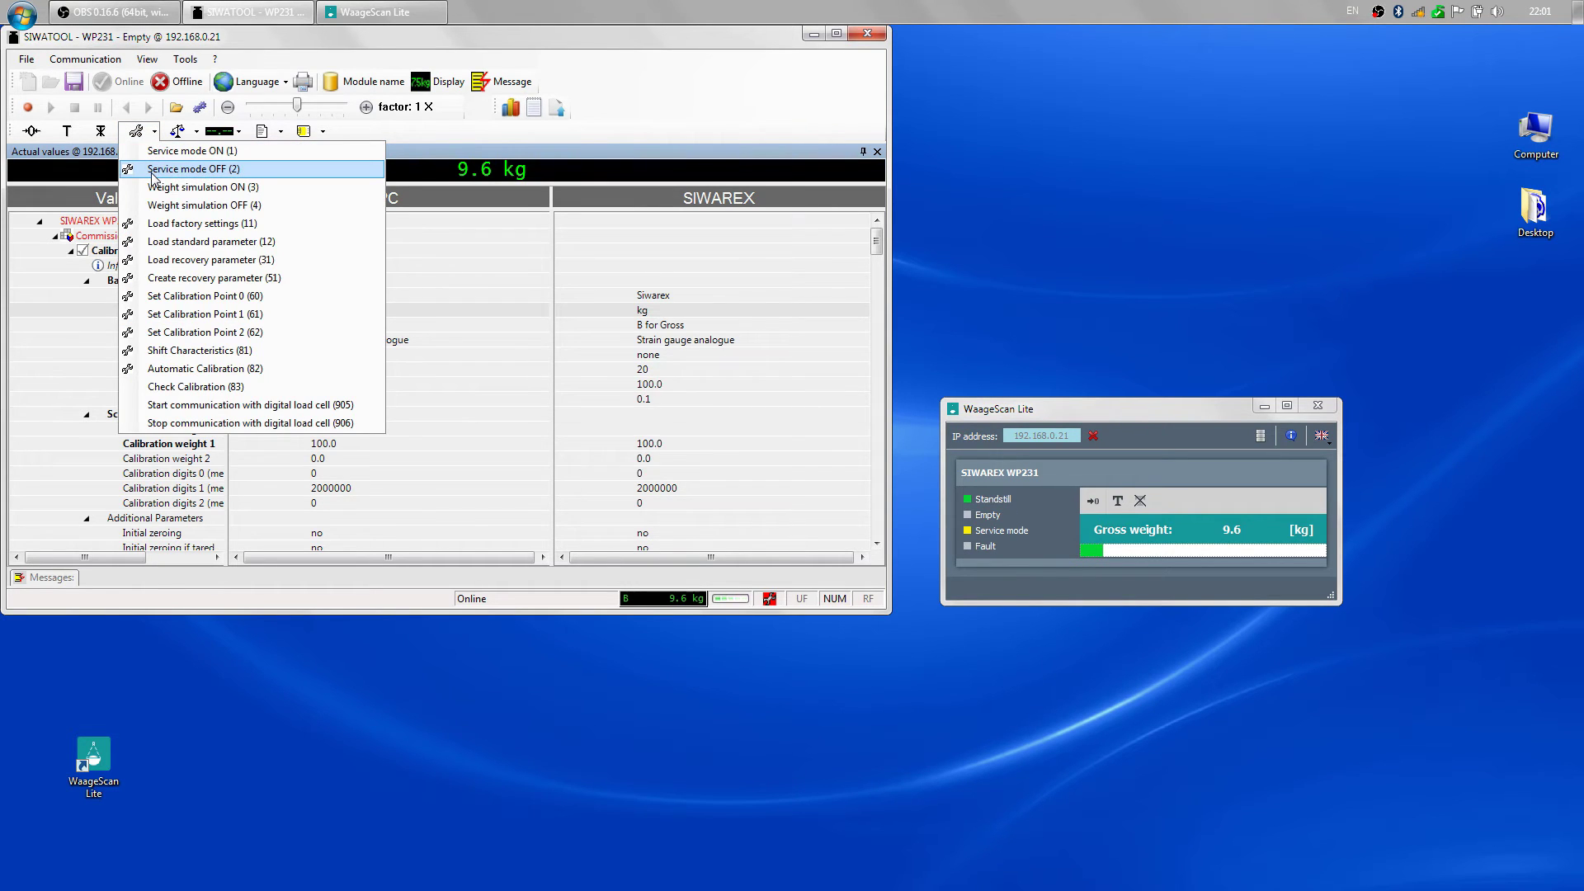
click(193, 168)
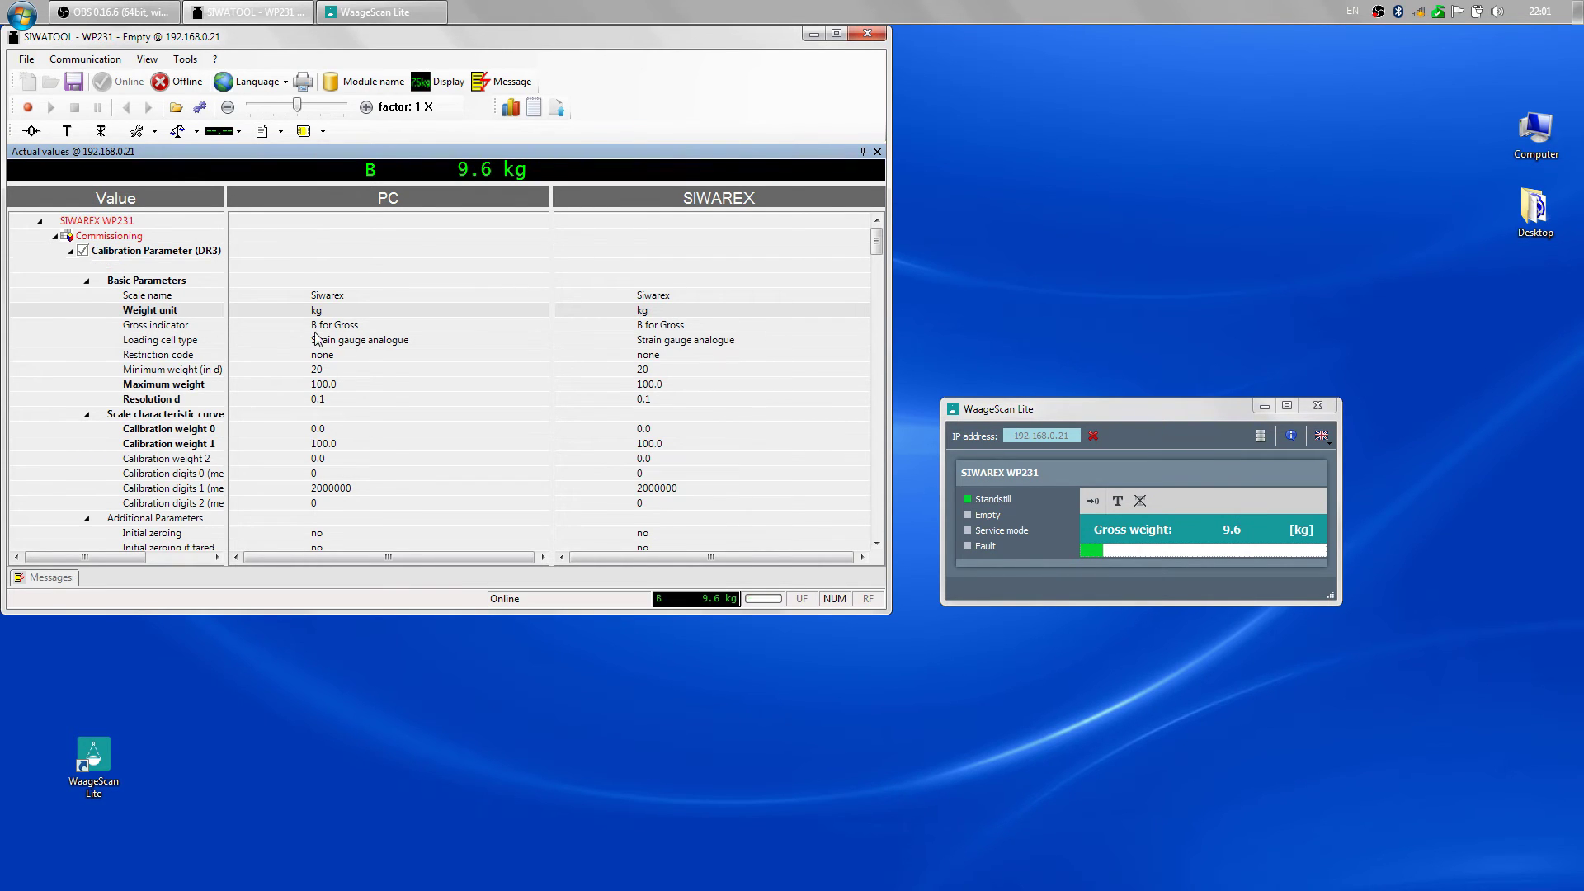
- Switch the scale into service mode and change its weight unit from kg to mg
click(149, 132)
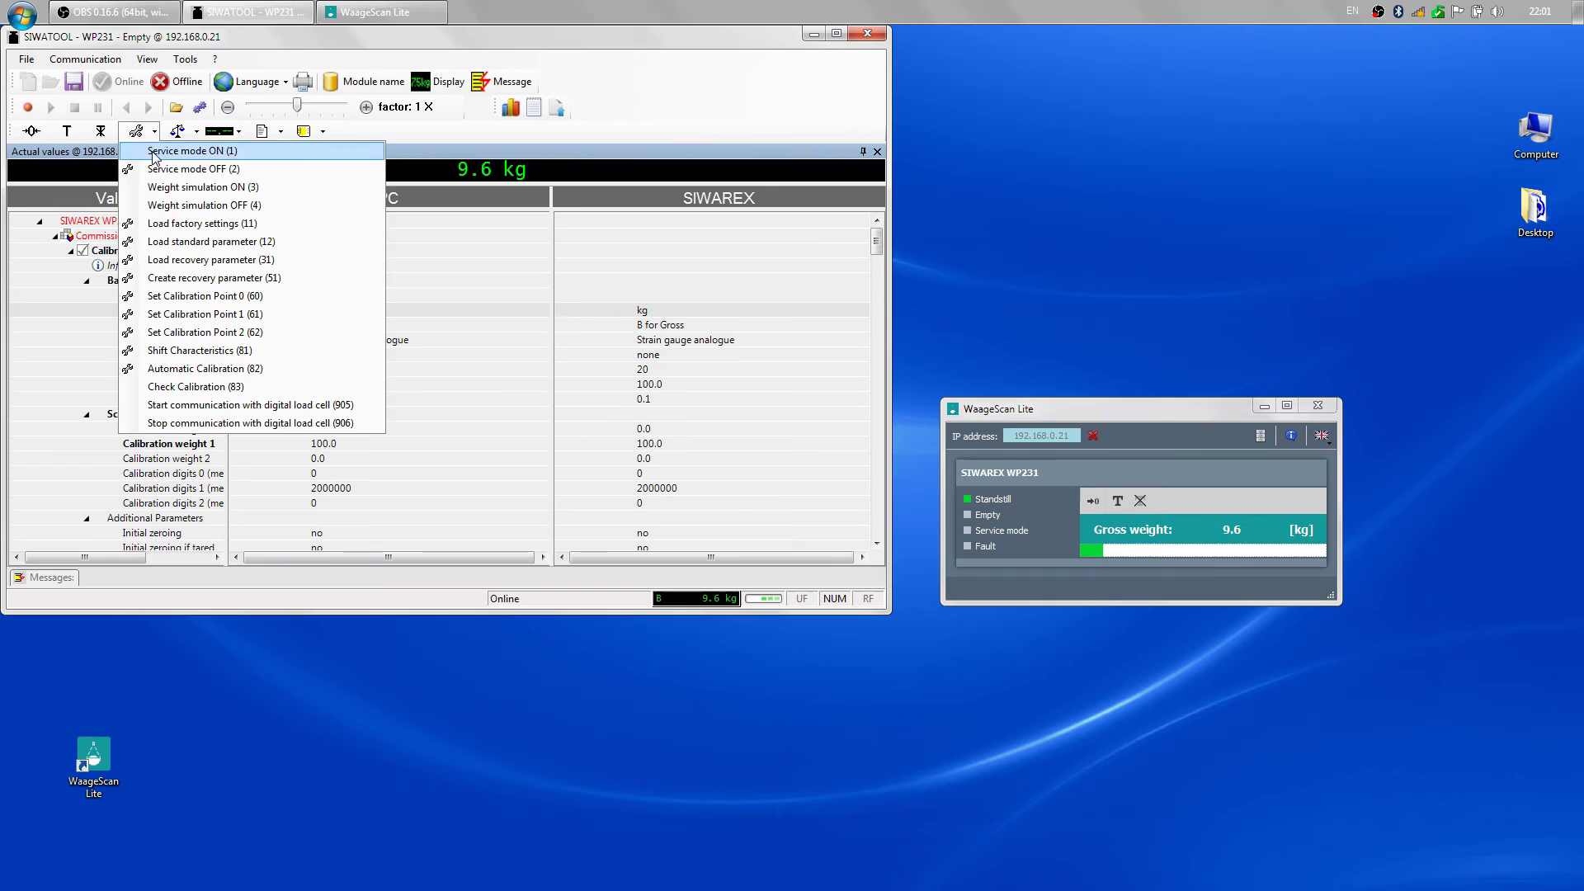
click(191, 152)
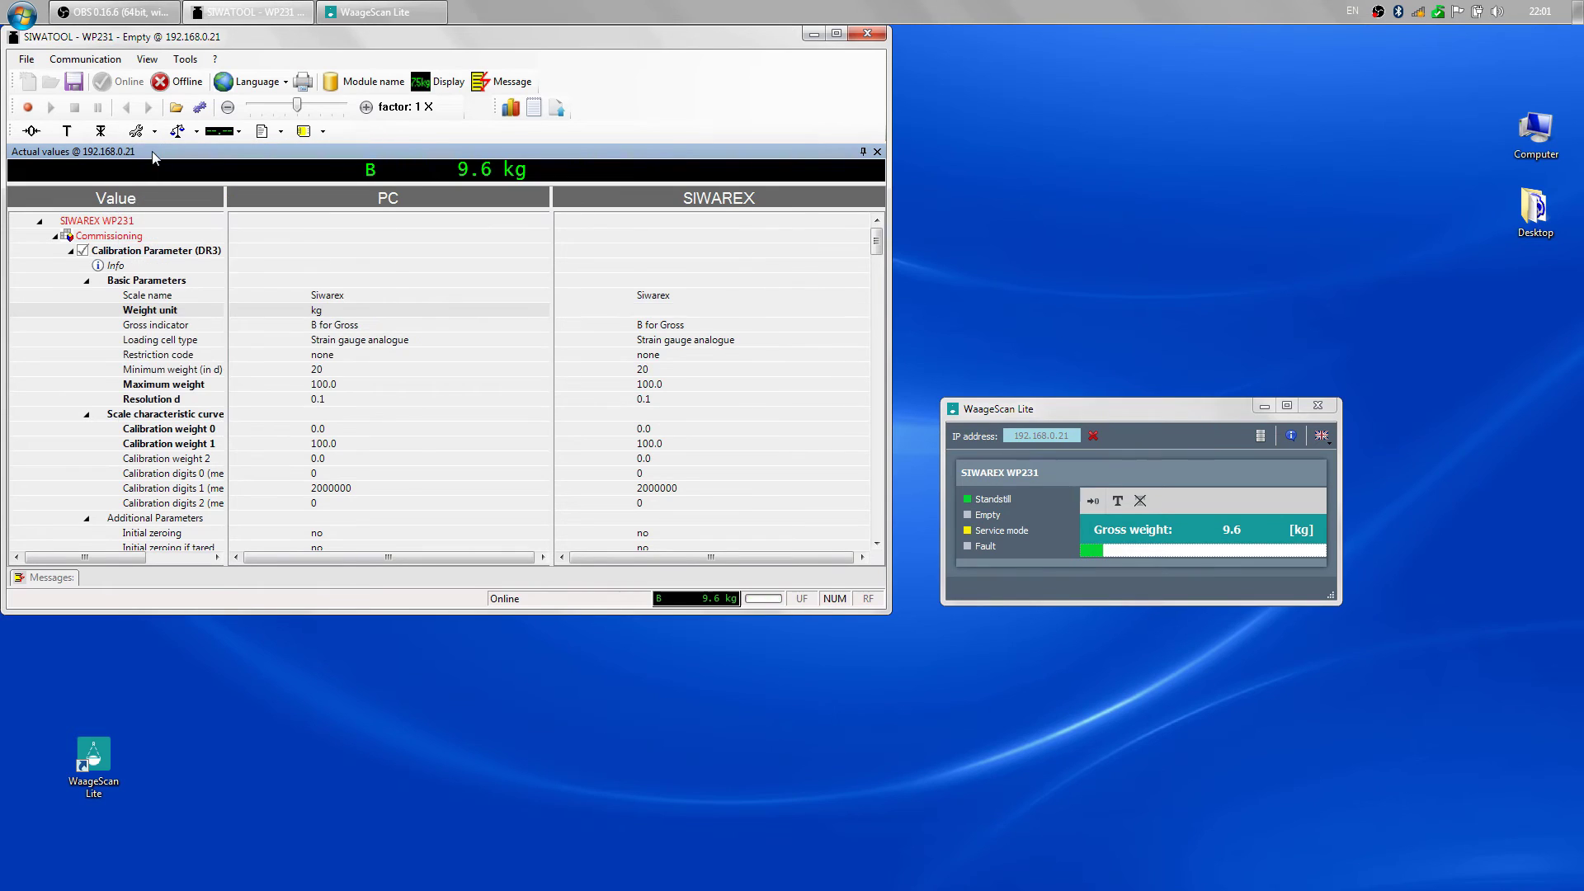
click(319, 310)
key(BackSpace)
key(BackSpace)
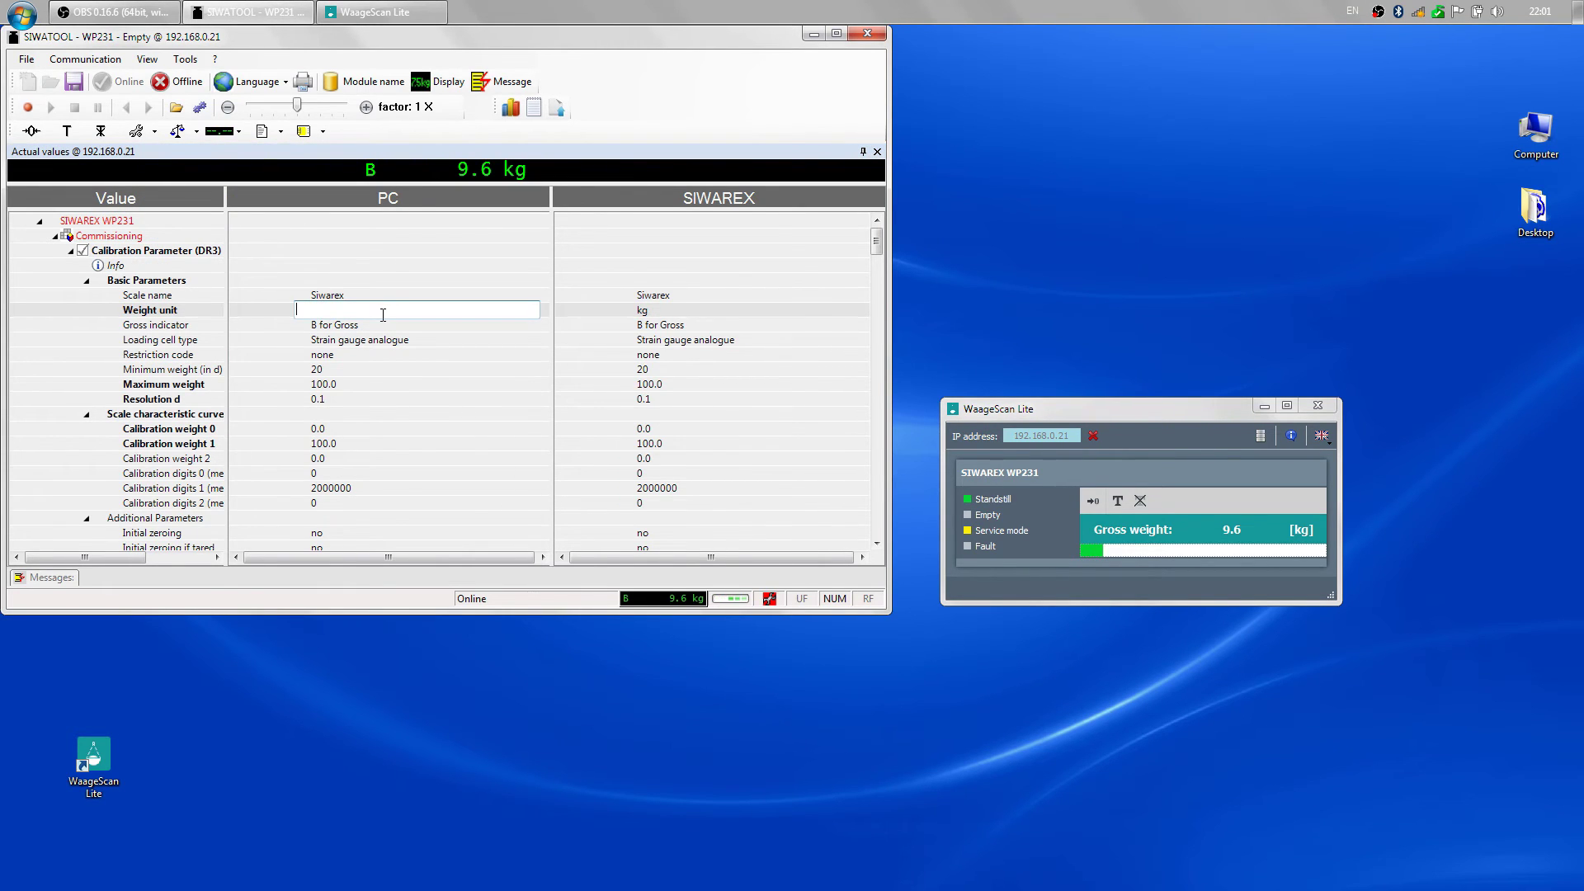
text(mg)
key(Return)
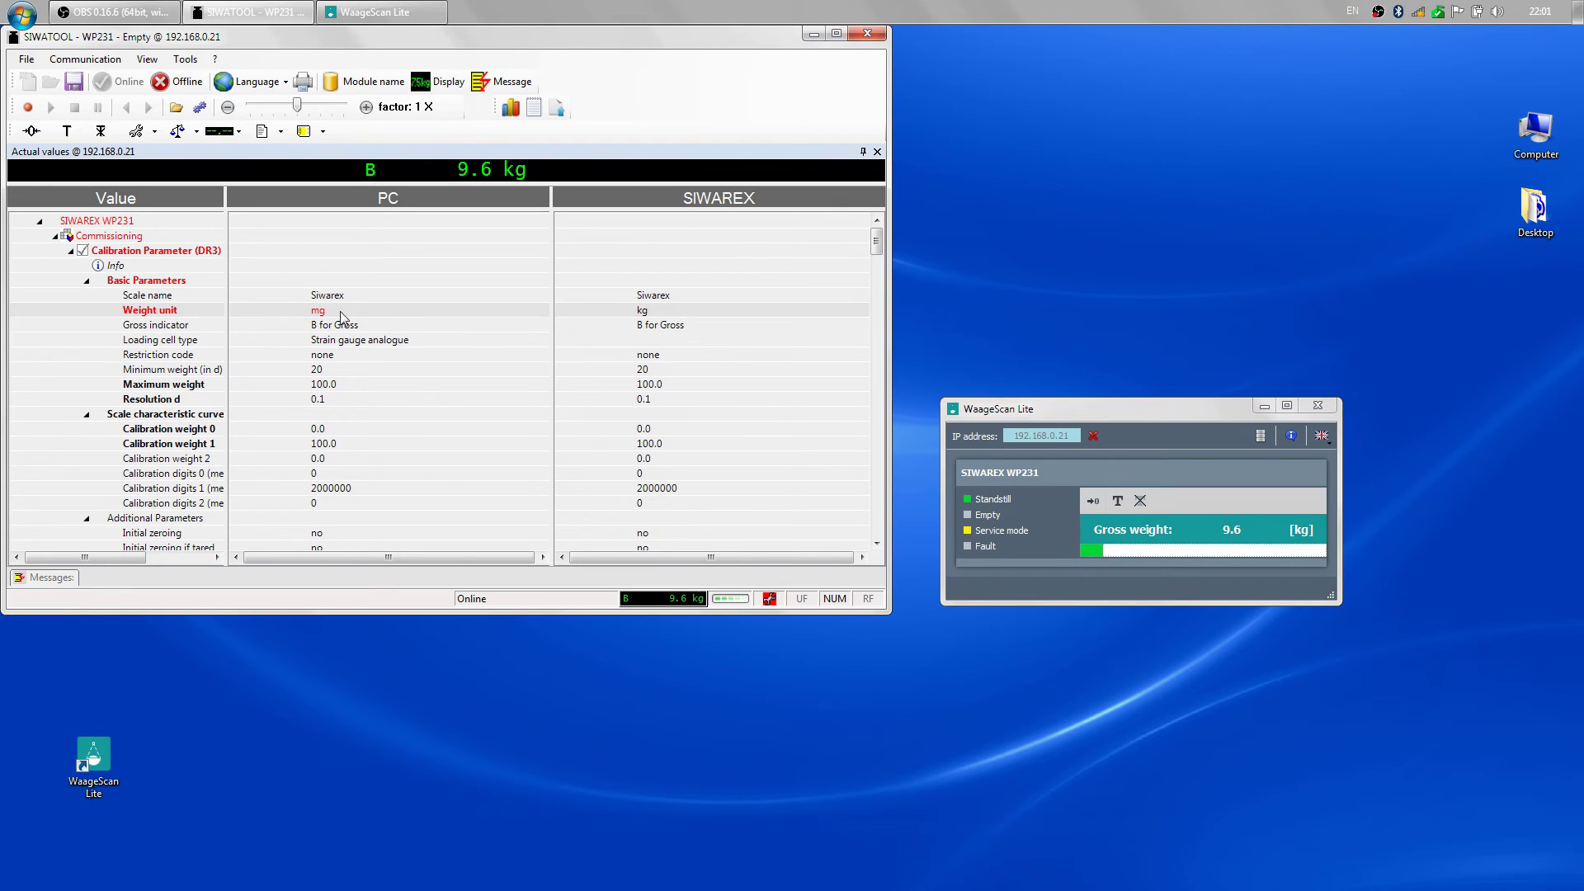
- Send the changed weight-unit data record to the SIWAREX WP231
right_click(174, 310)
click(210, 326)
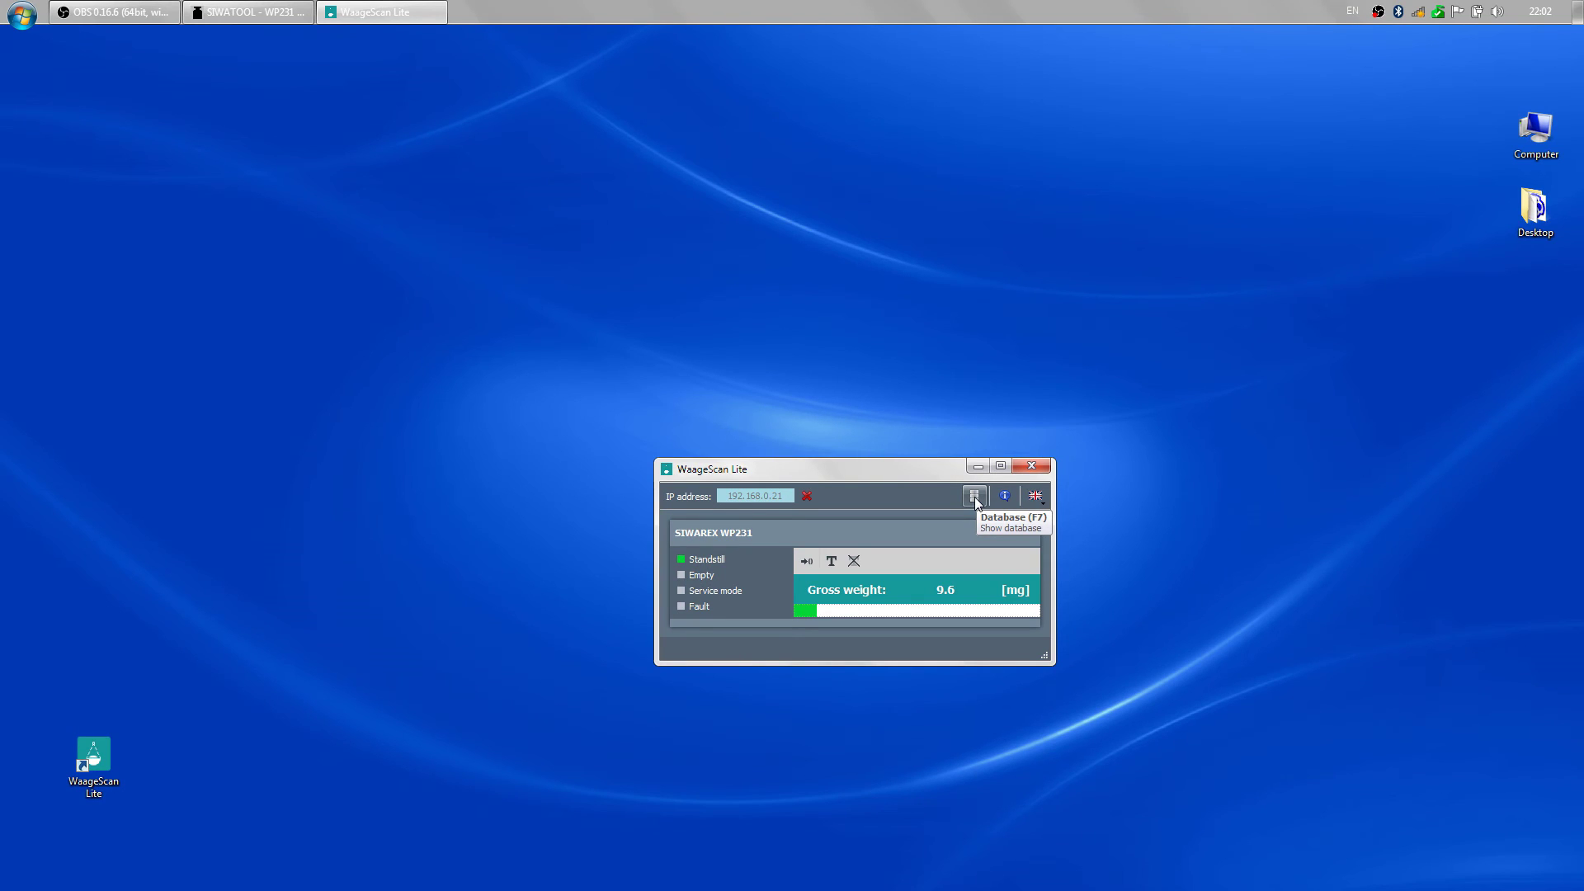
- Export the stored WP231 weight records from the Database monitor to a CSV file on the desktop
click(975, 499)
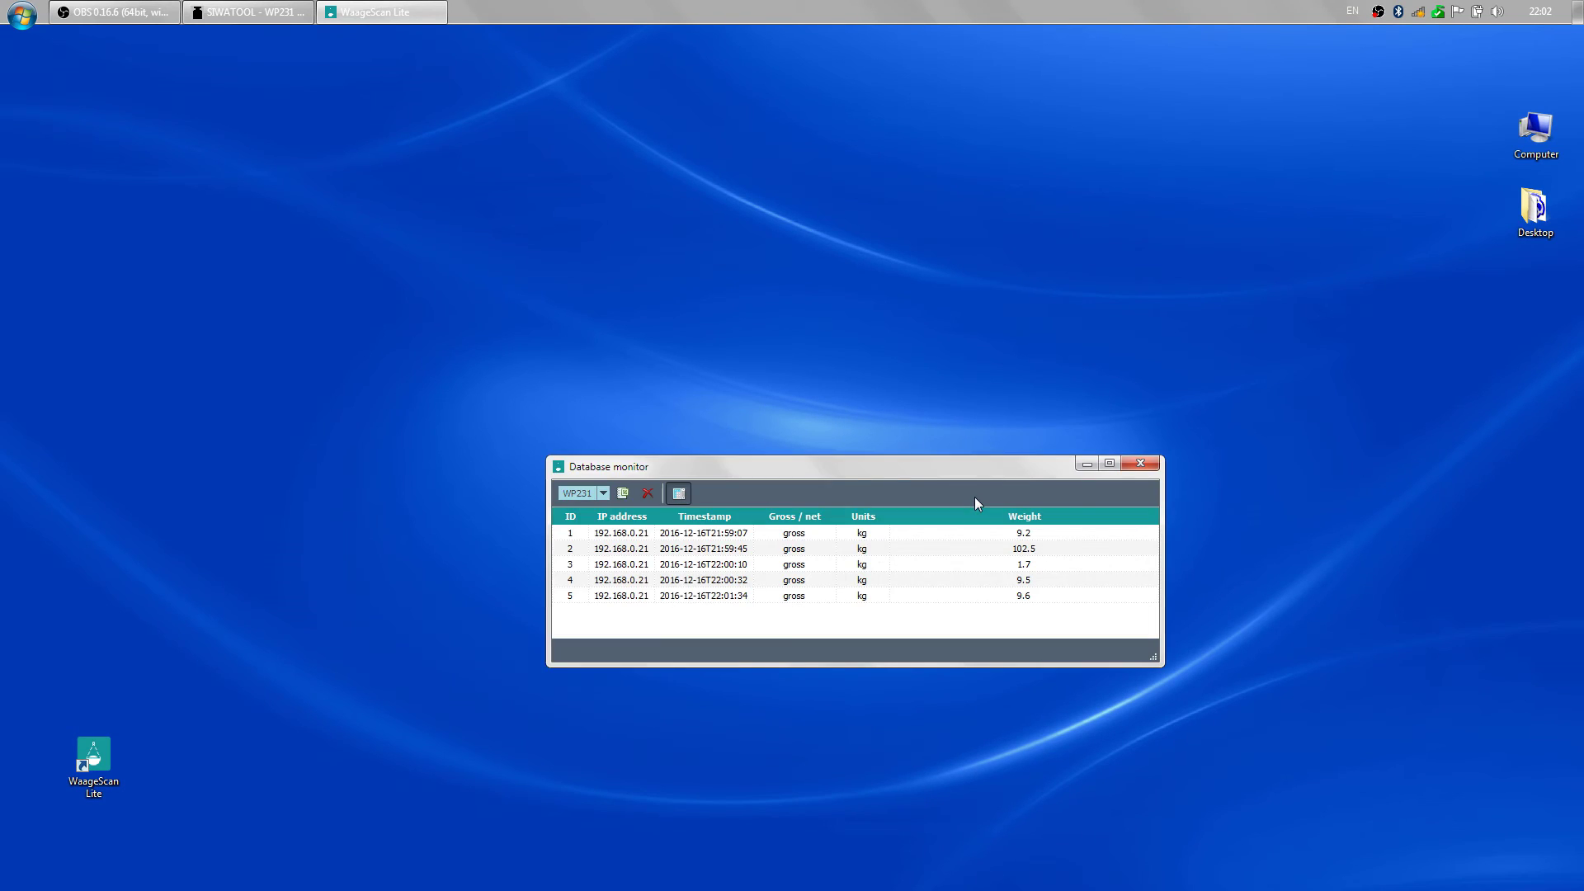
drag(921, 475, 858, 207)
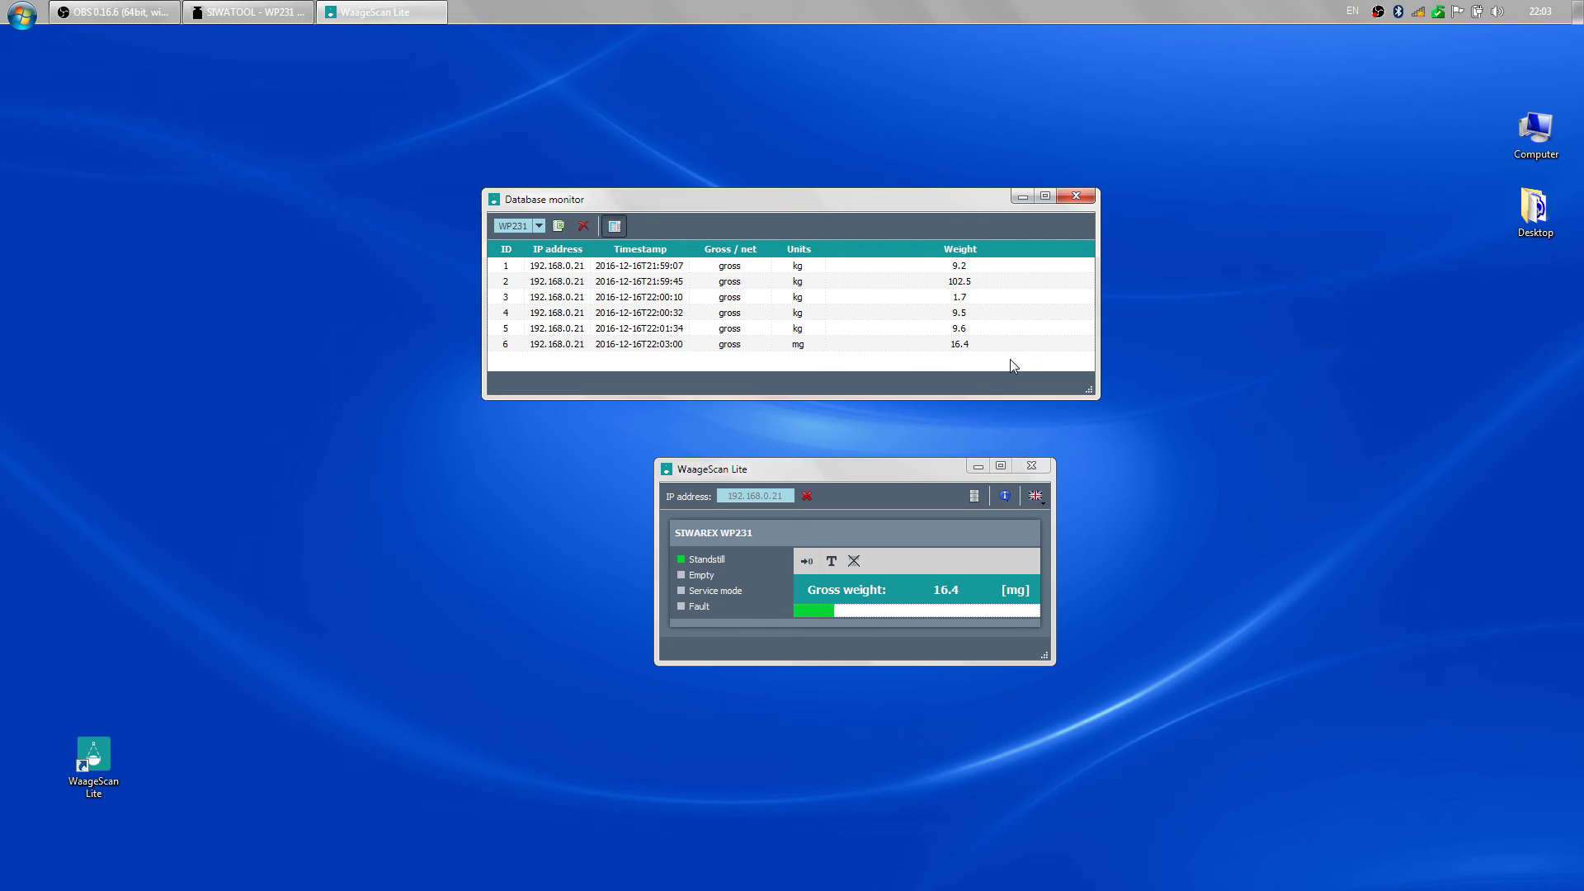
click(559, 225)
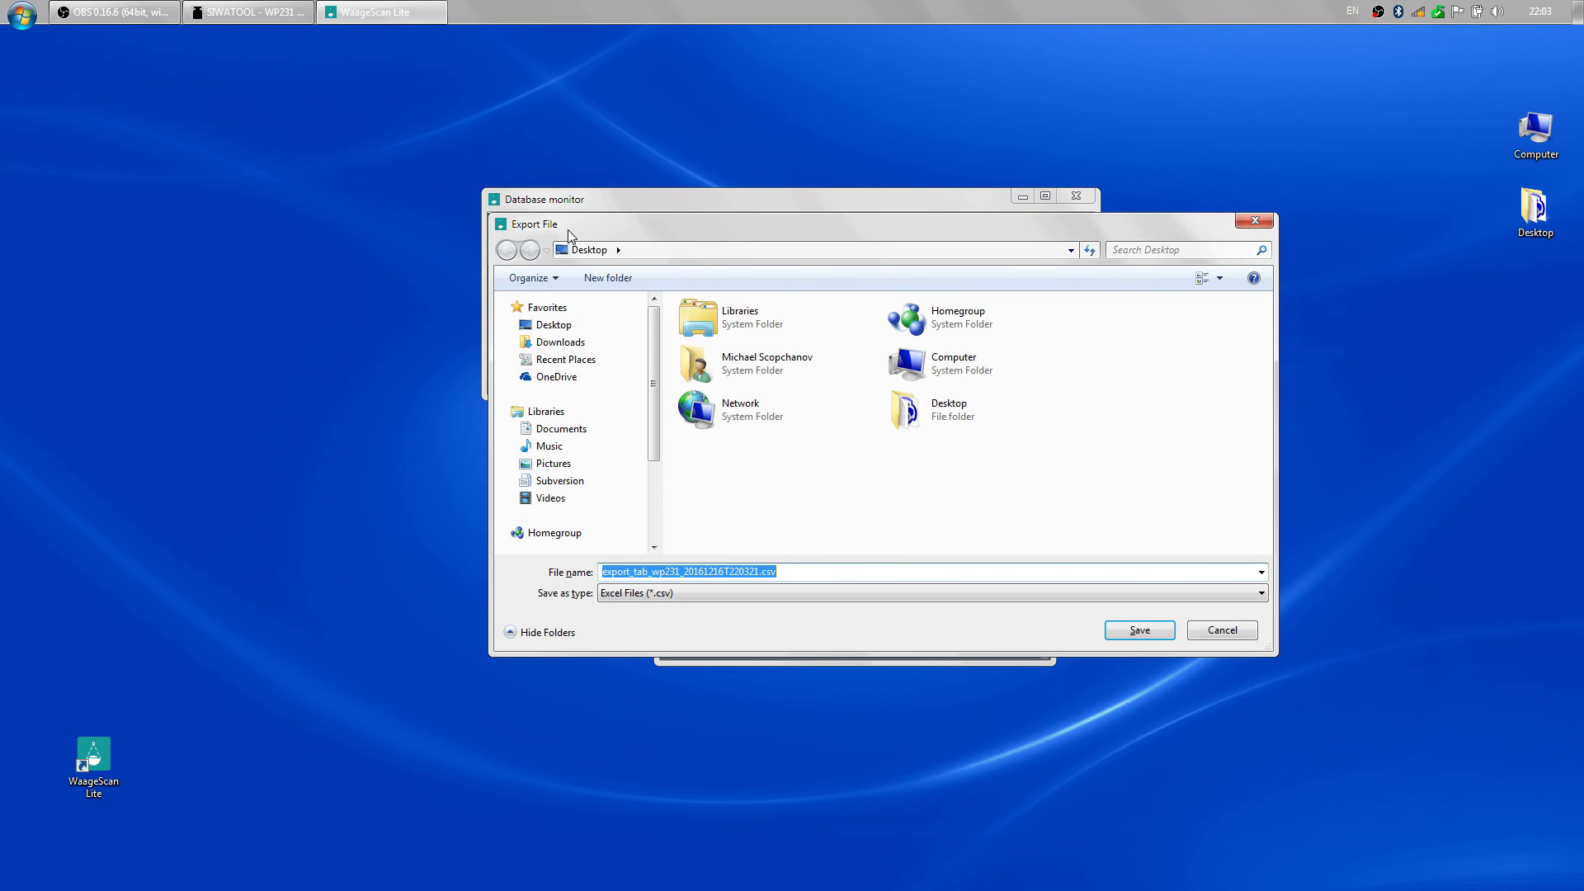
click(1137, 633)
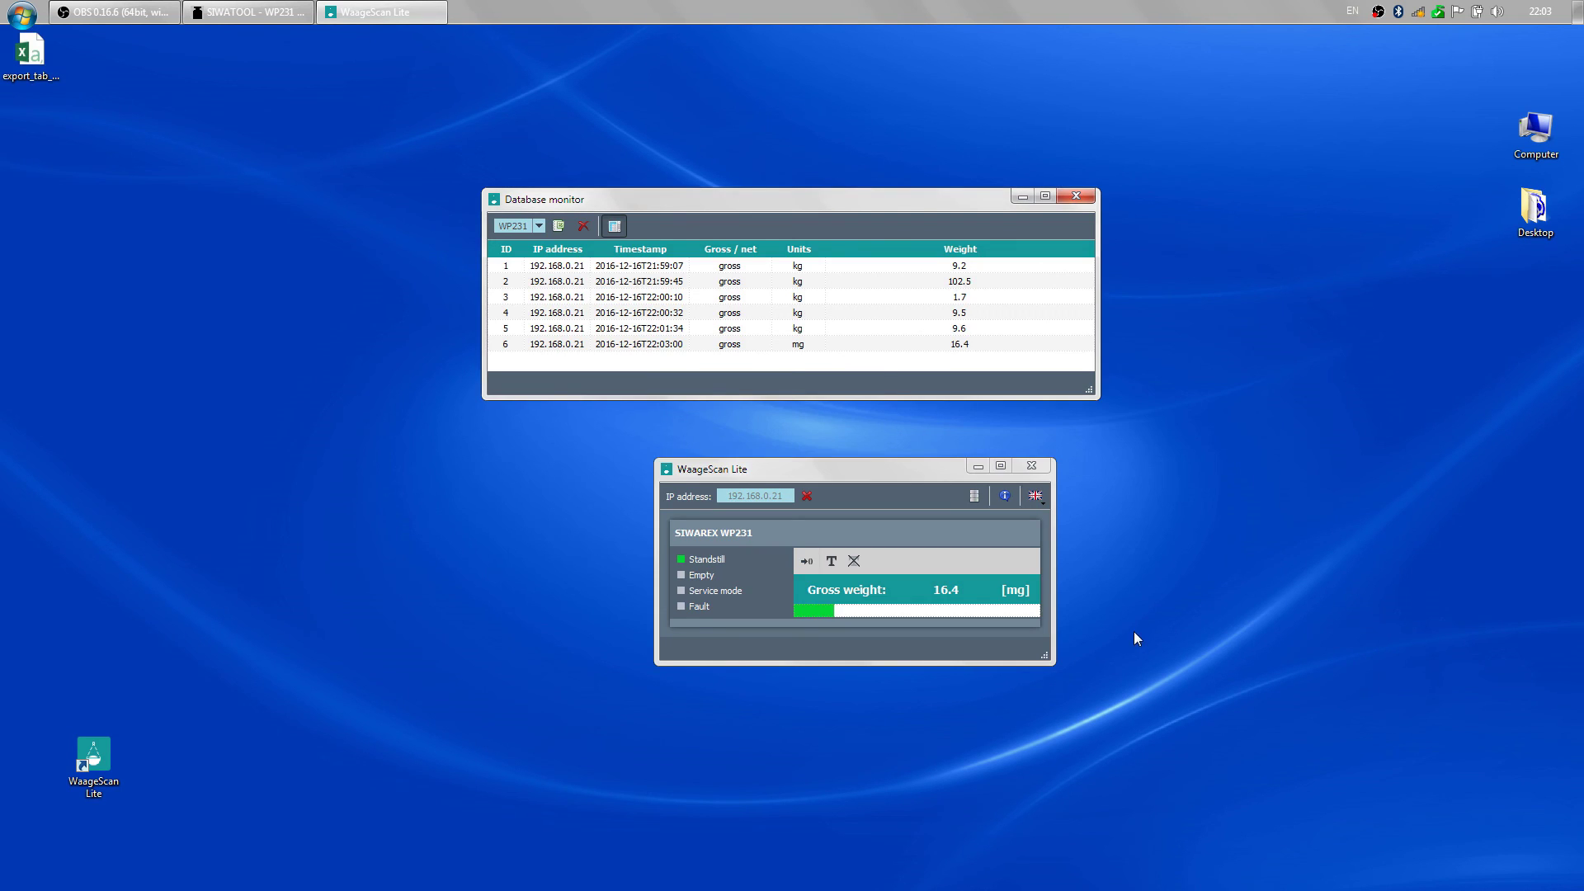
right_click(29, 56)
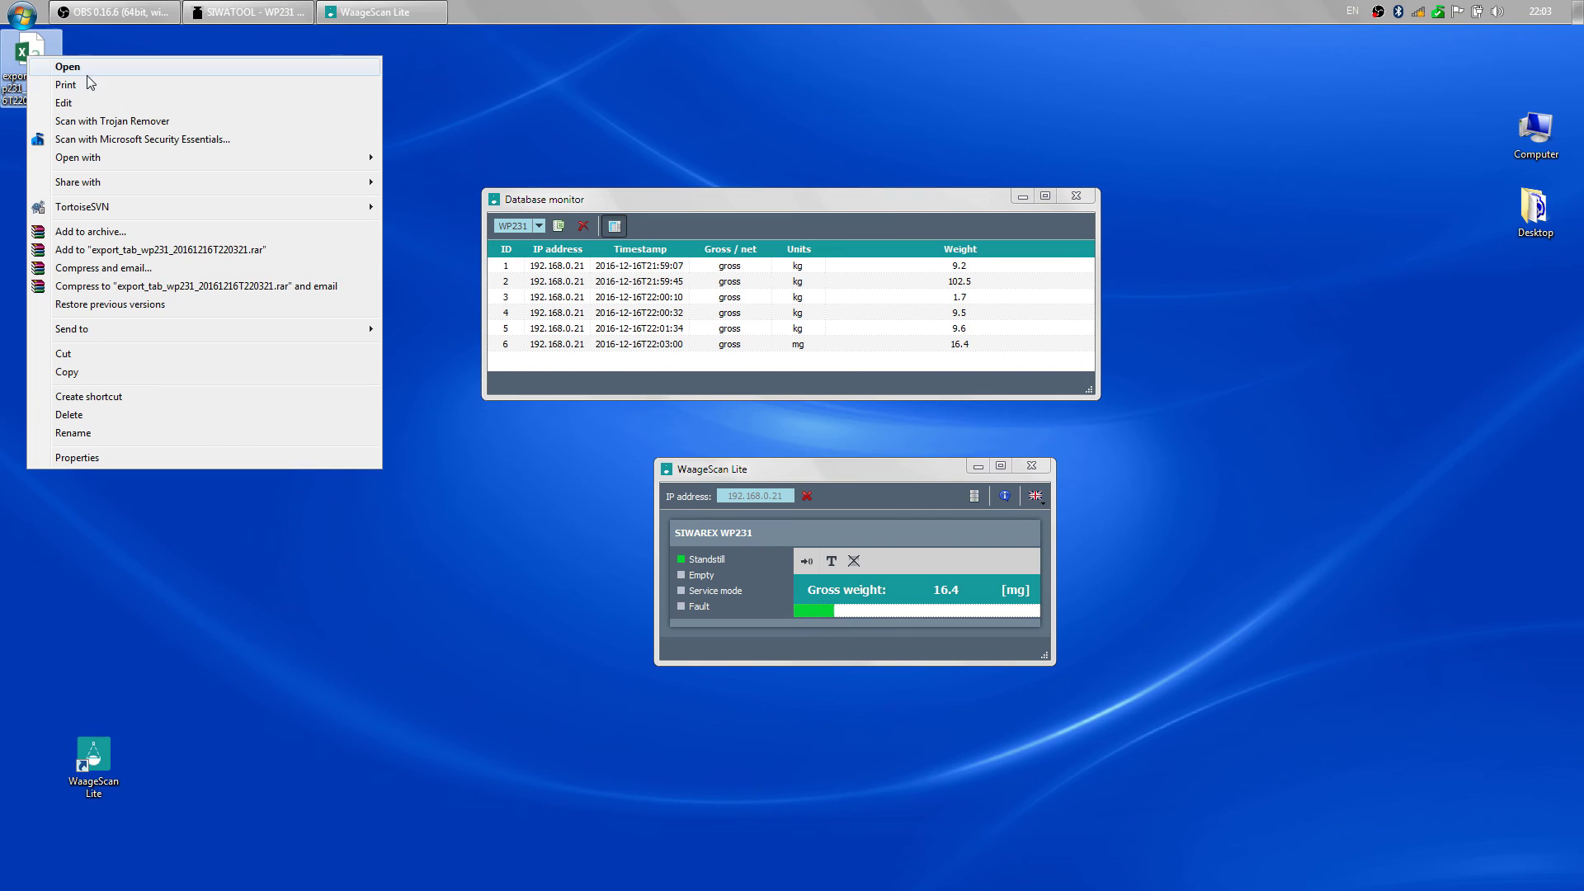
click(90, 111)
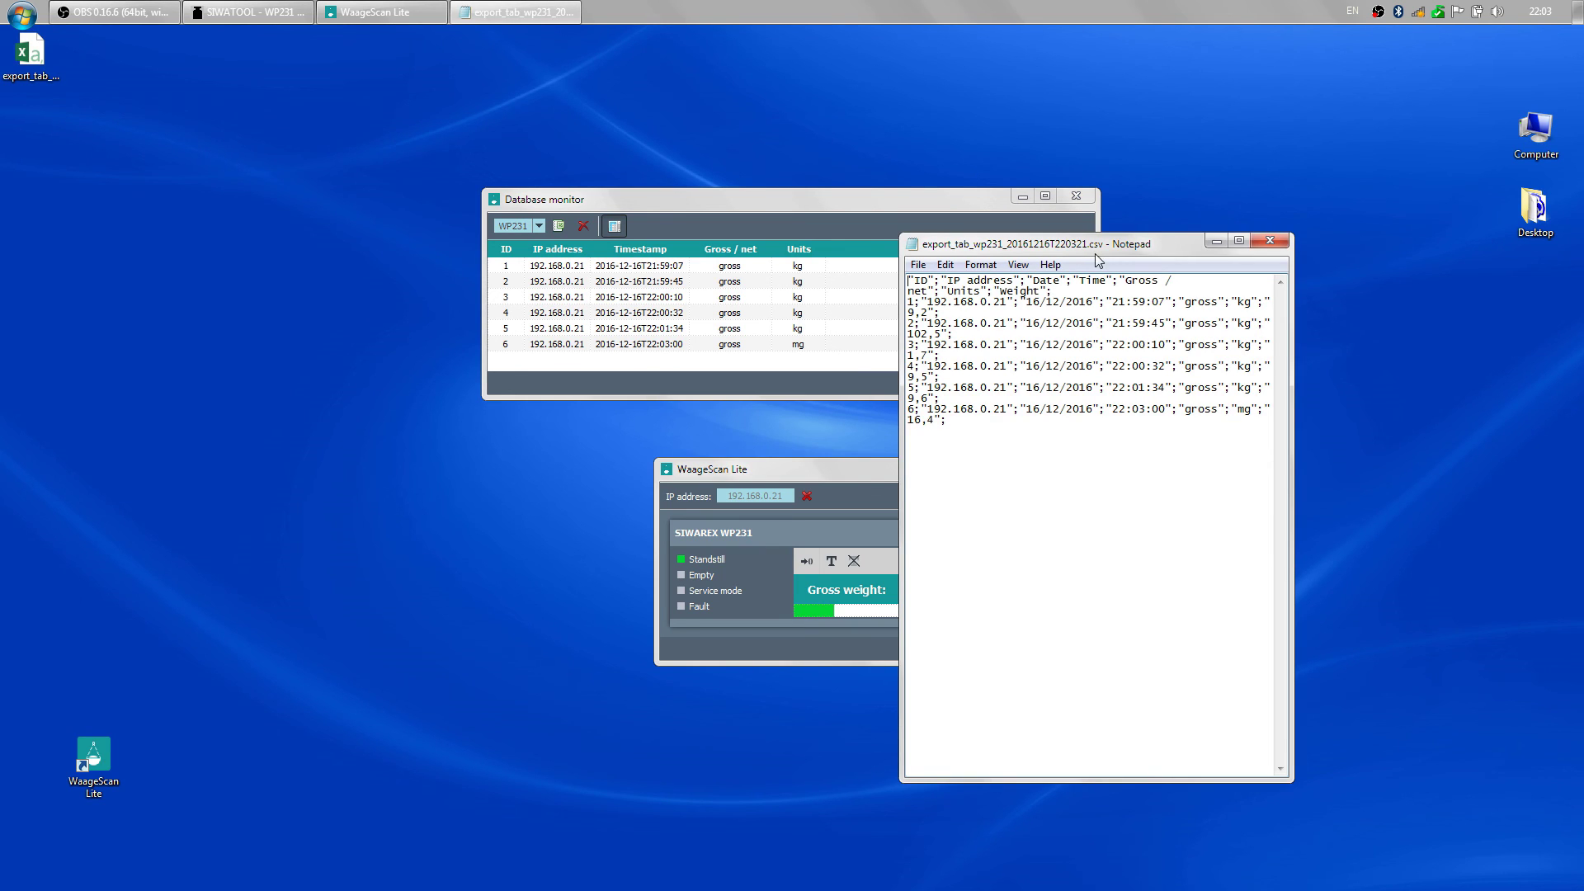
drag(1097, 257, 392, 162)
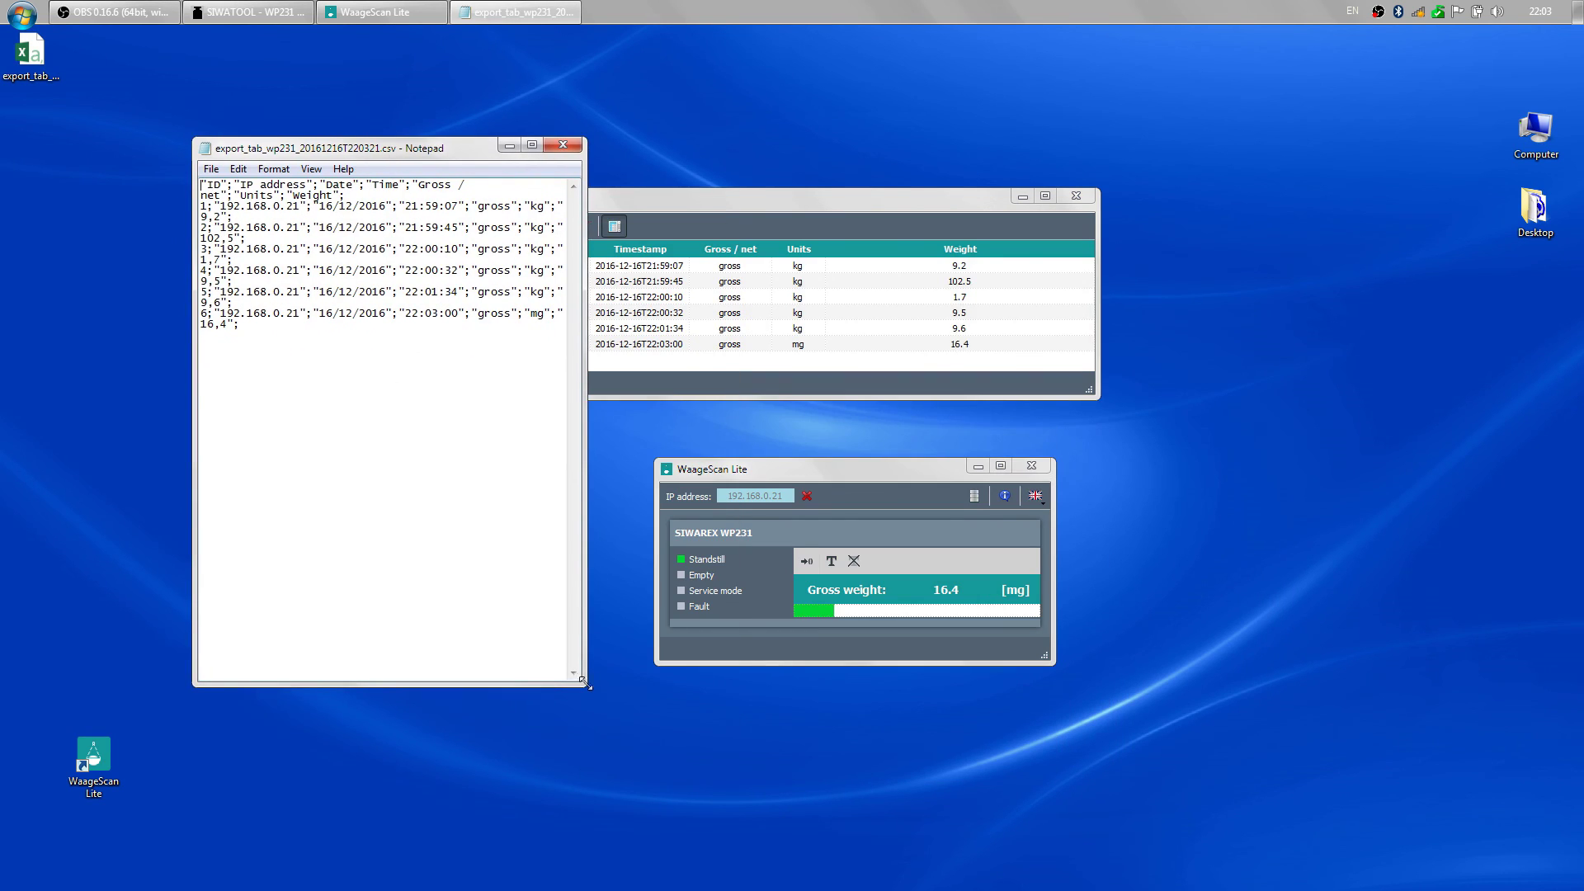
drag(585, 684, 996, 513)
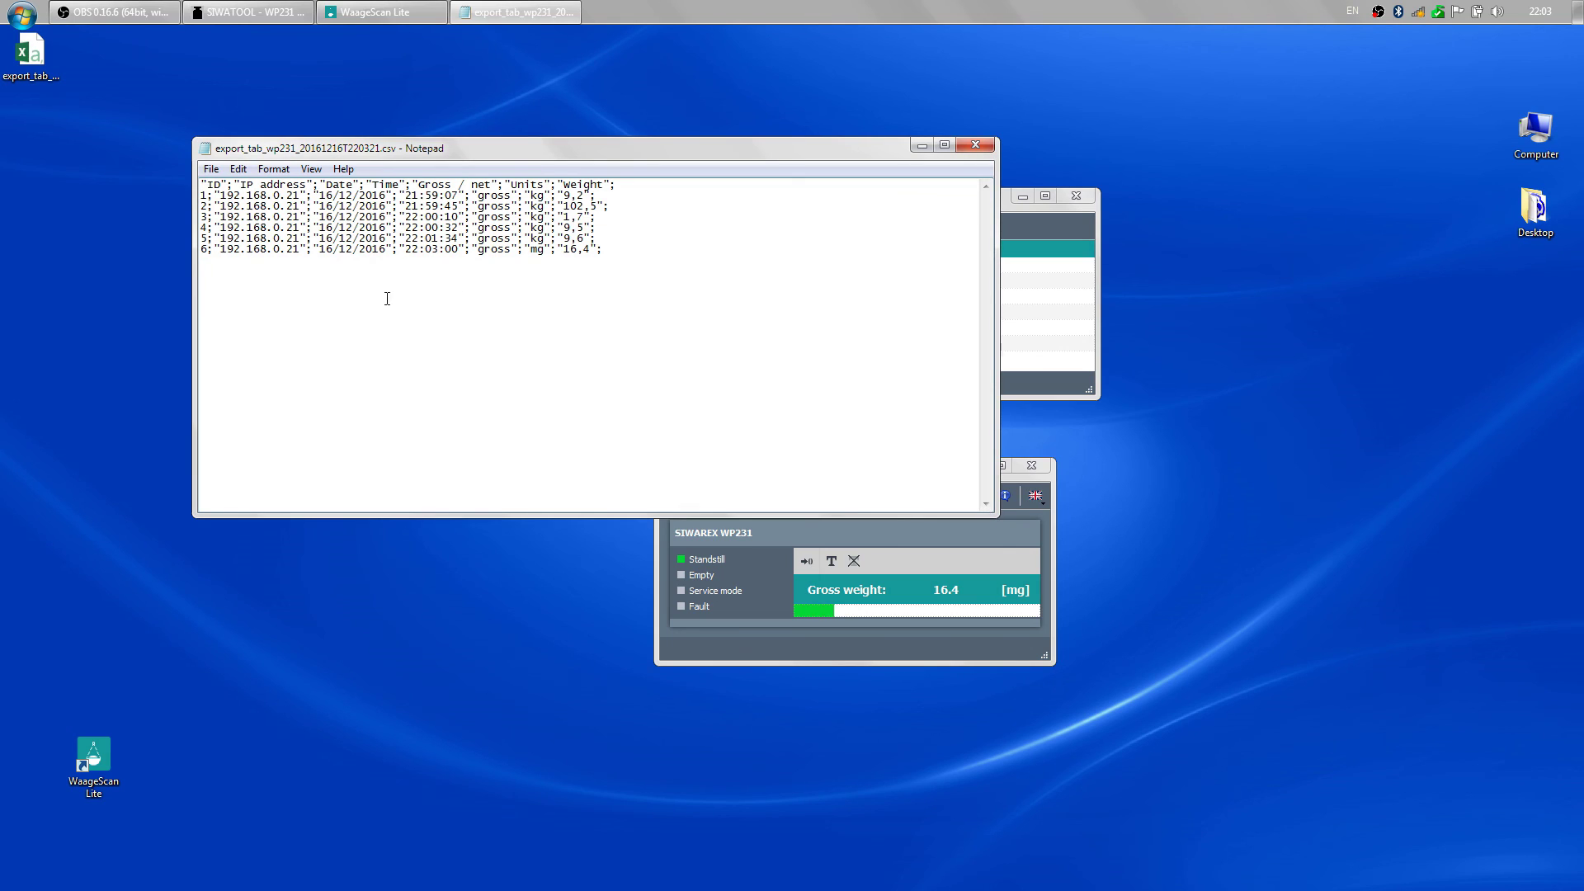
drag(680, 249, 198, 181)
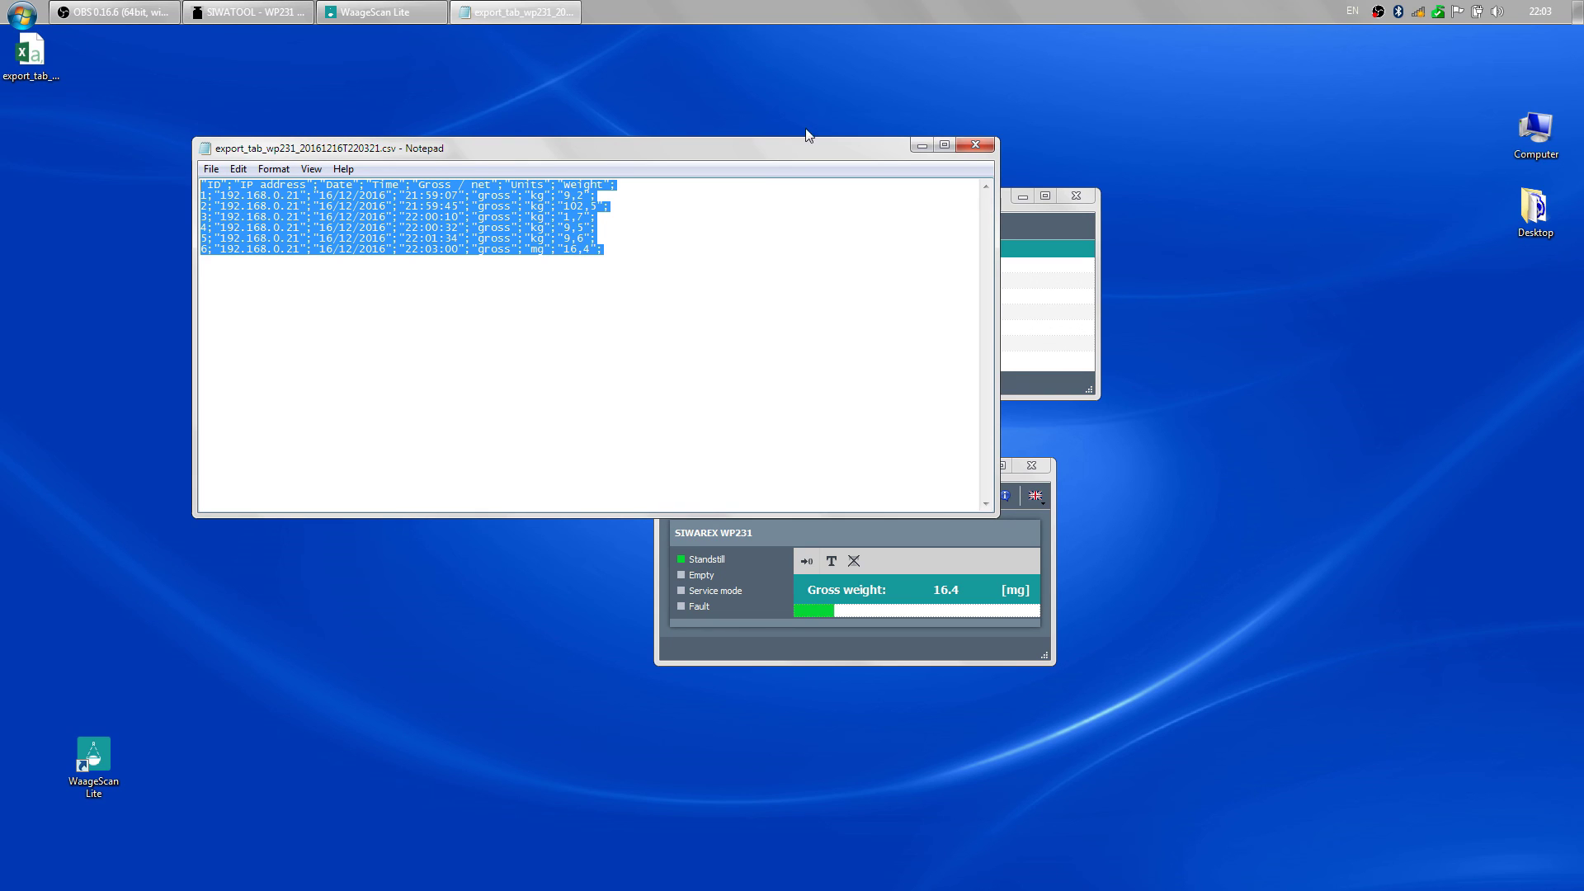
- Delete all records from the Database monitor table and confirm, leaving it empty
click(975, 146)
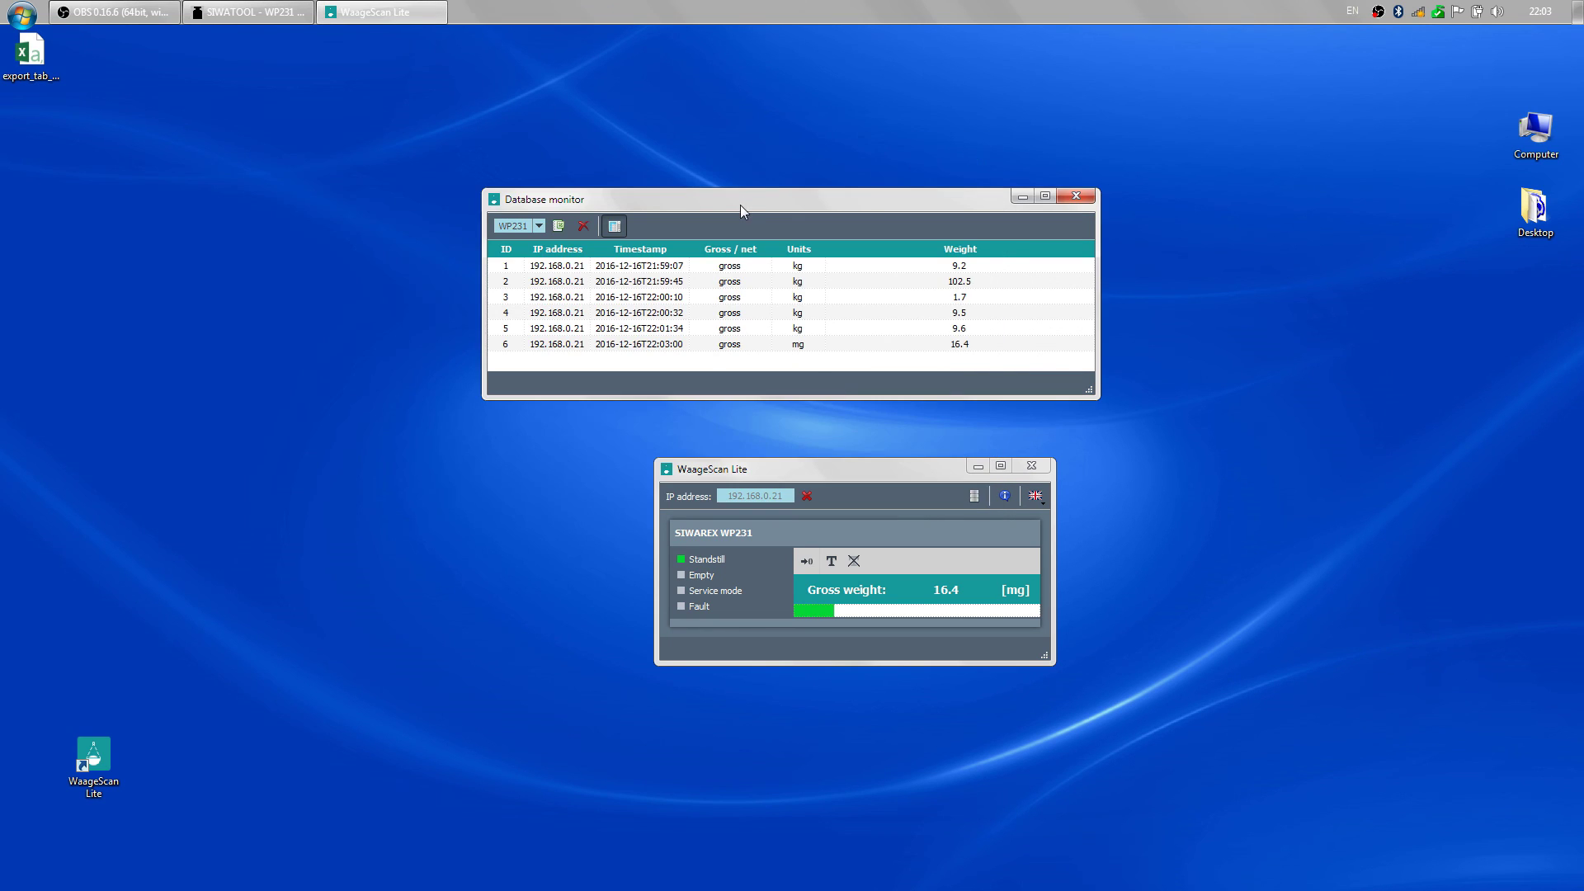
drag(738, 206, 771, 190)
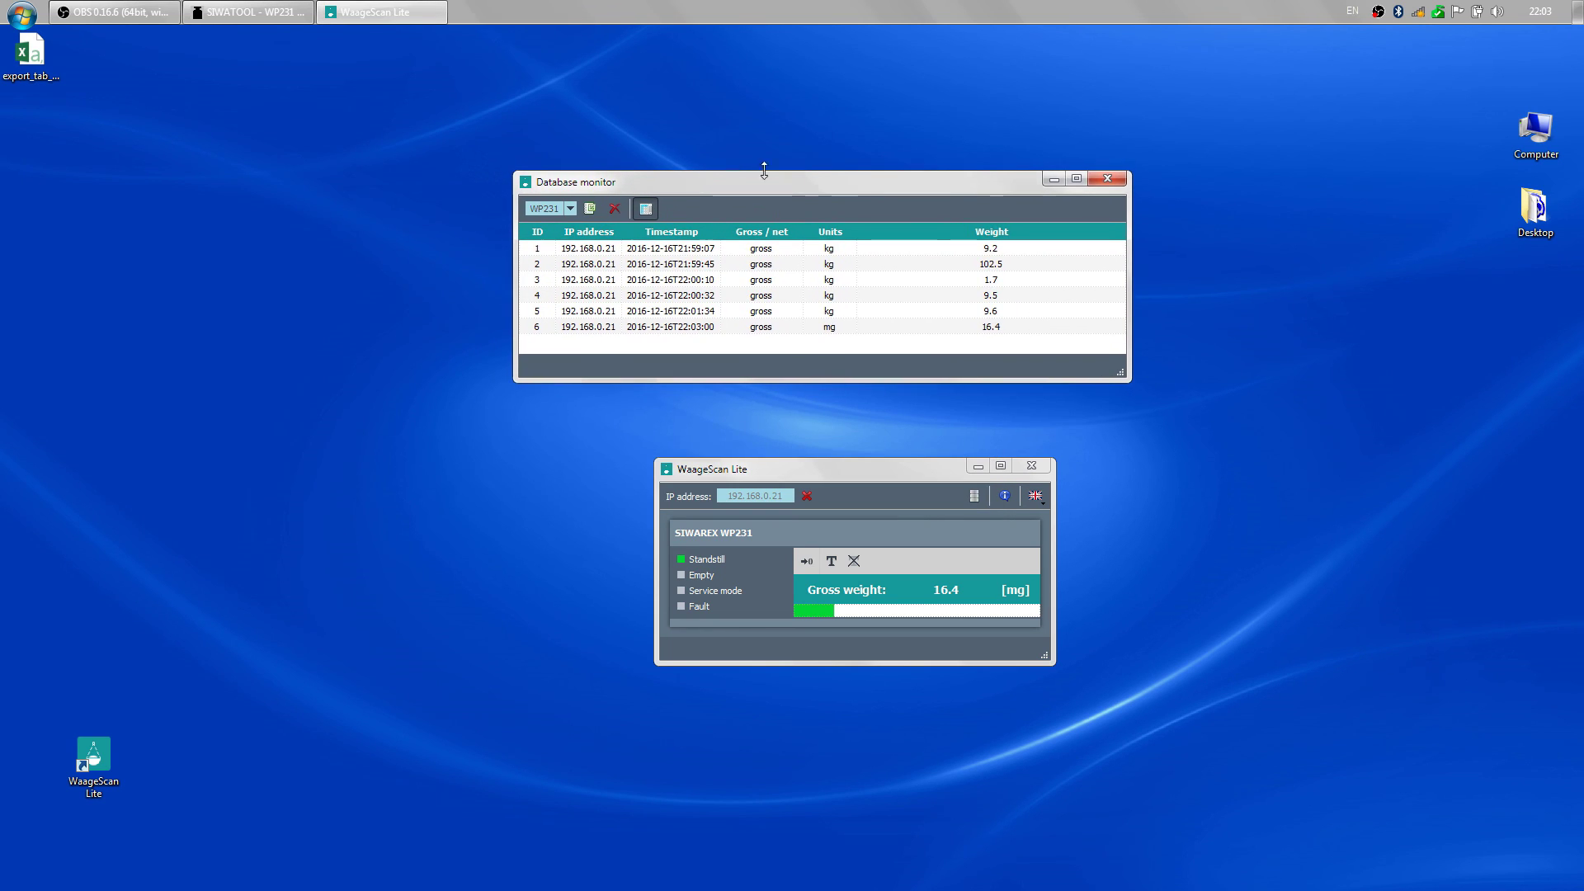
click(615, 208)
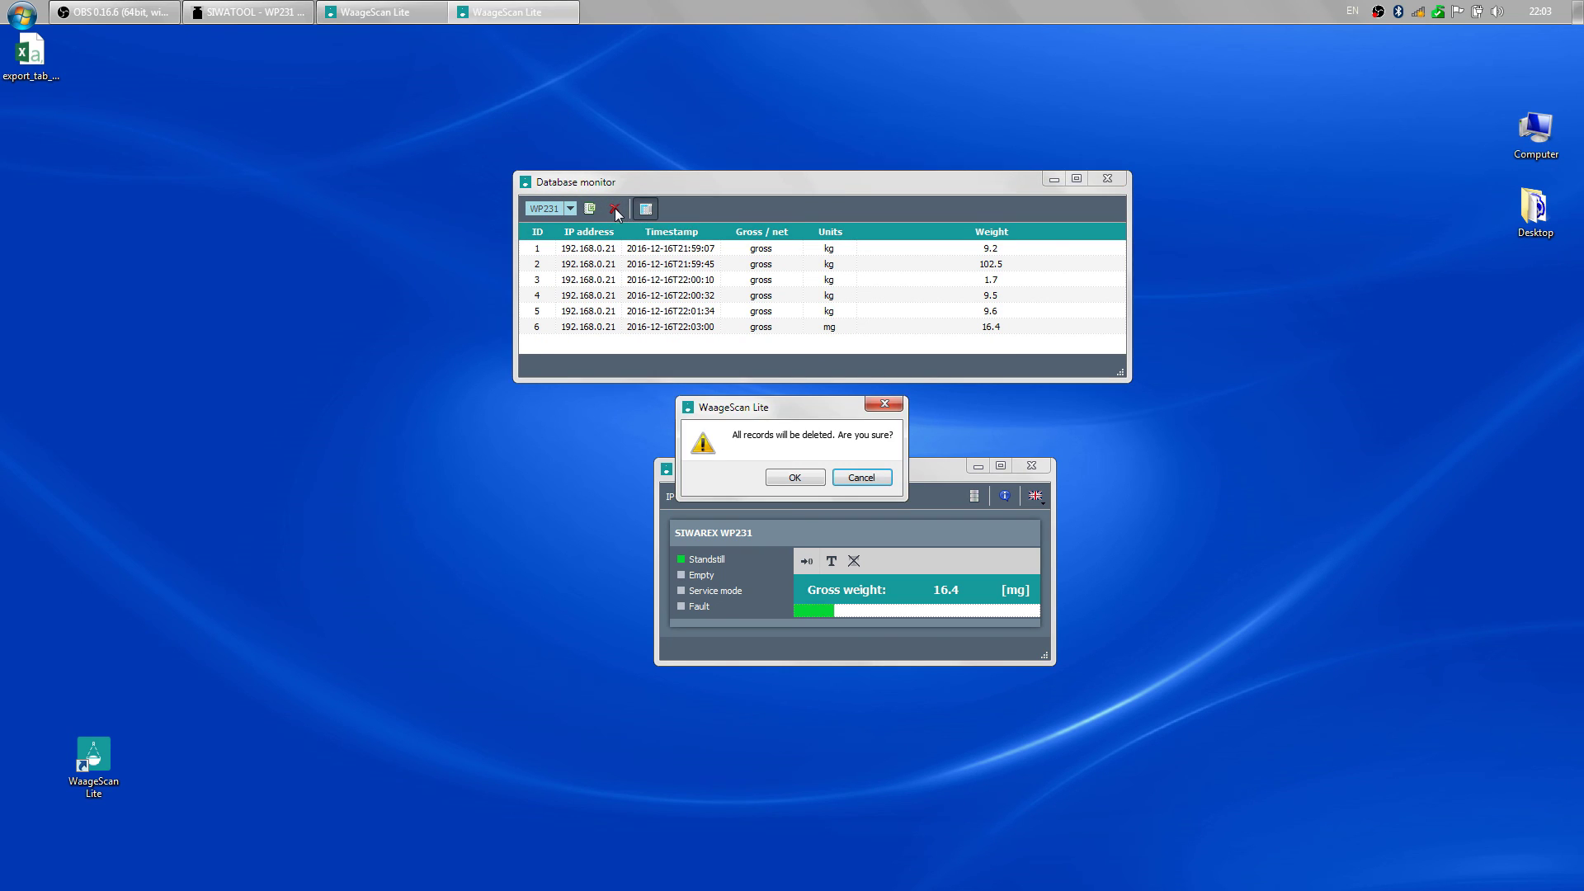
click(776, 482)
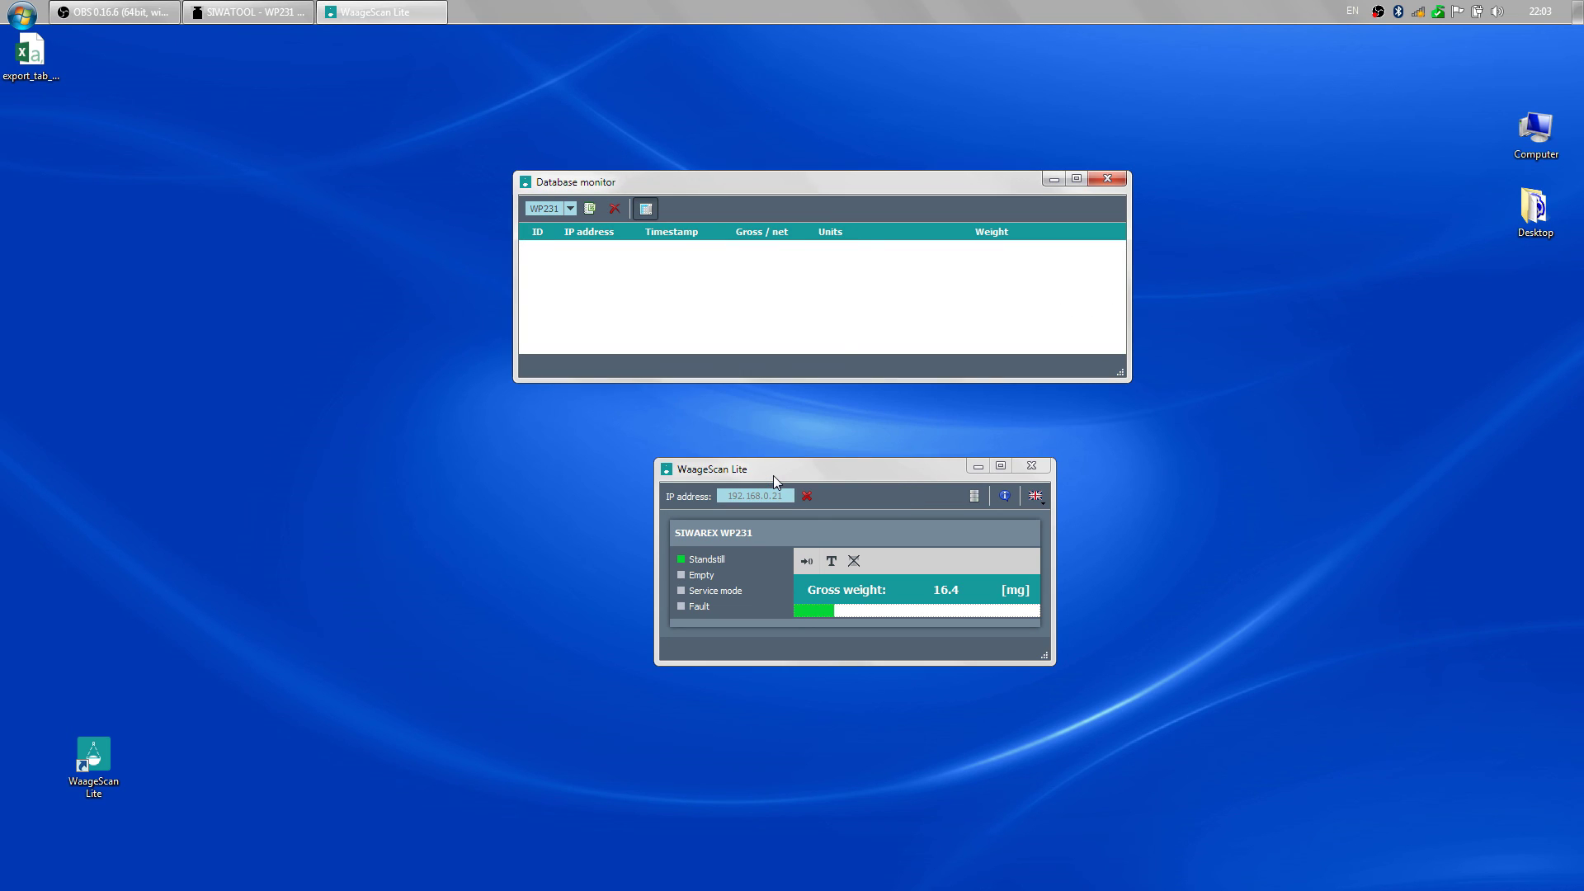